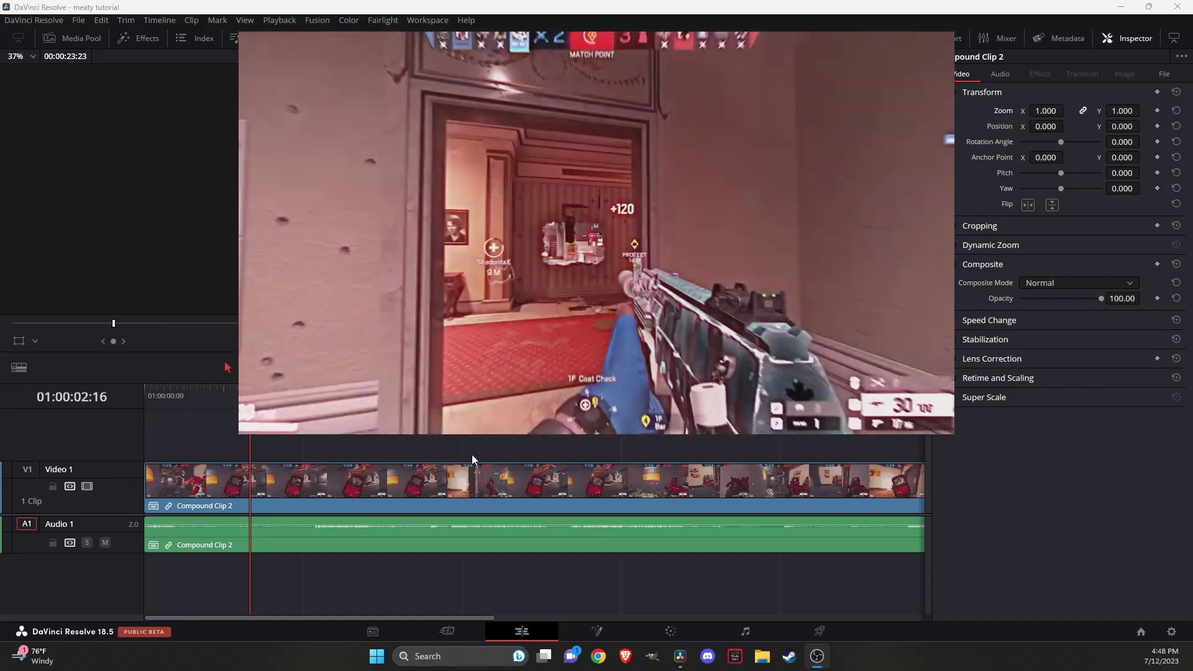
Step: Split the video and audio of Compound Clip 2 at 01:00:04:21
{"action": "left_click", "coordinate": [310, 393]}
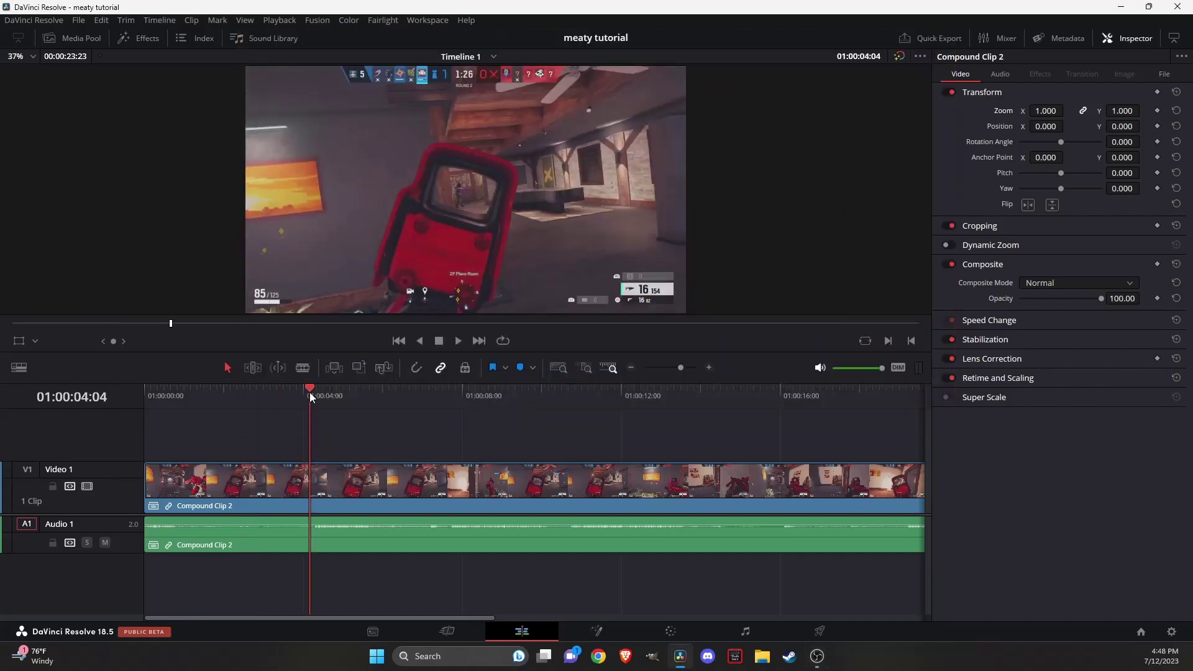
{"action": "key", "text": "Right"}
{"action": "key", "text": "Right"}
{"action": "key", "text": "Right"}
{"action": "key", "text": "Right"}
{"action": "key", "text": "Right"}
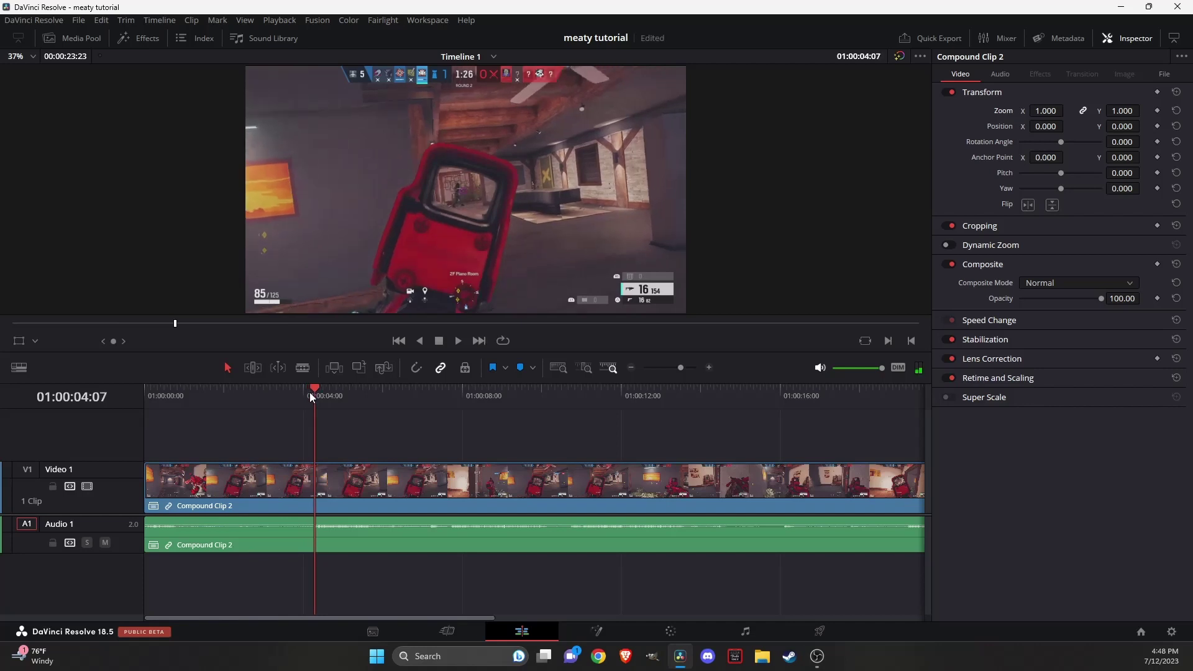
{"action": "key", "text": "Right"}
{"action": "key", "text": "Right"}
{"action": "key", "text": "Right"}
{"action": "key", "text": "Right"}
{"action": "key", "text": "Right"}
{"action": "key", "text": "Right"}
{"action": "key", "text": "Right"}
{"action": "key", "text": "Right"}
{"action": "key", "text": "Right"}
{"action": "key", "text": "Right"}
{"action": "key", "text": "Right"}
{"action": "key", "text": "Right"}
{"action": "key", "text": "Right"}
{"action": "key", "text": "Right"}
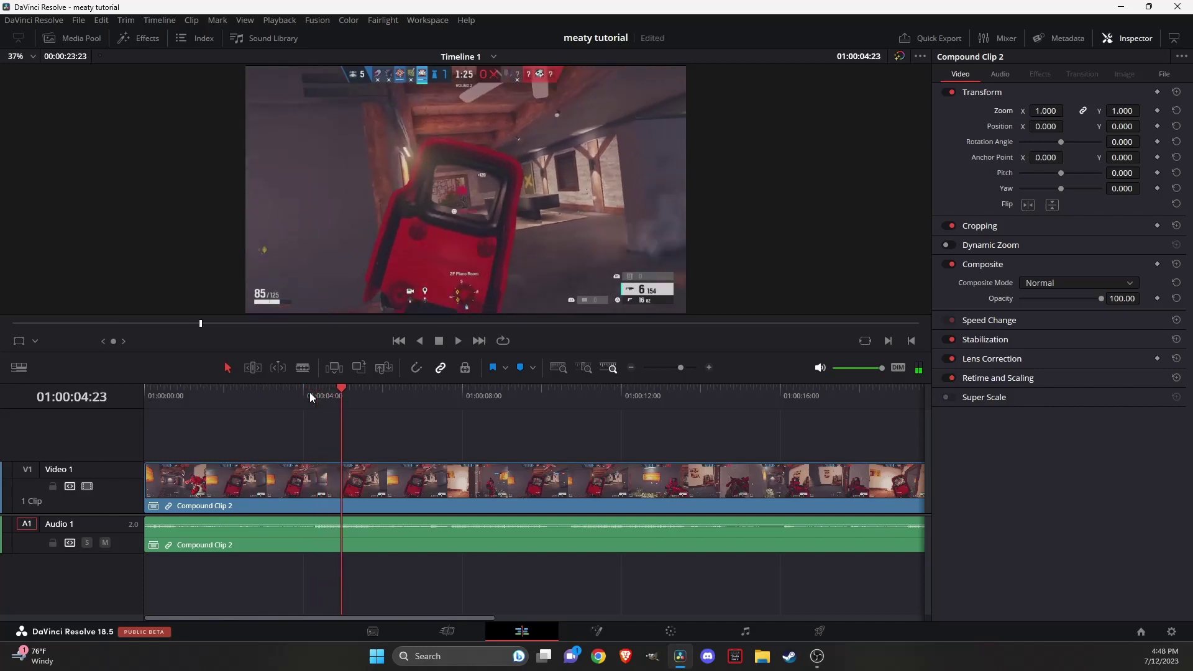
{"action": "key", "text": "Left"}
{"action": "key", "text": "Left"}
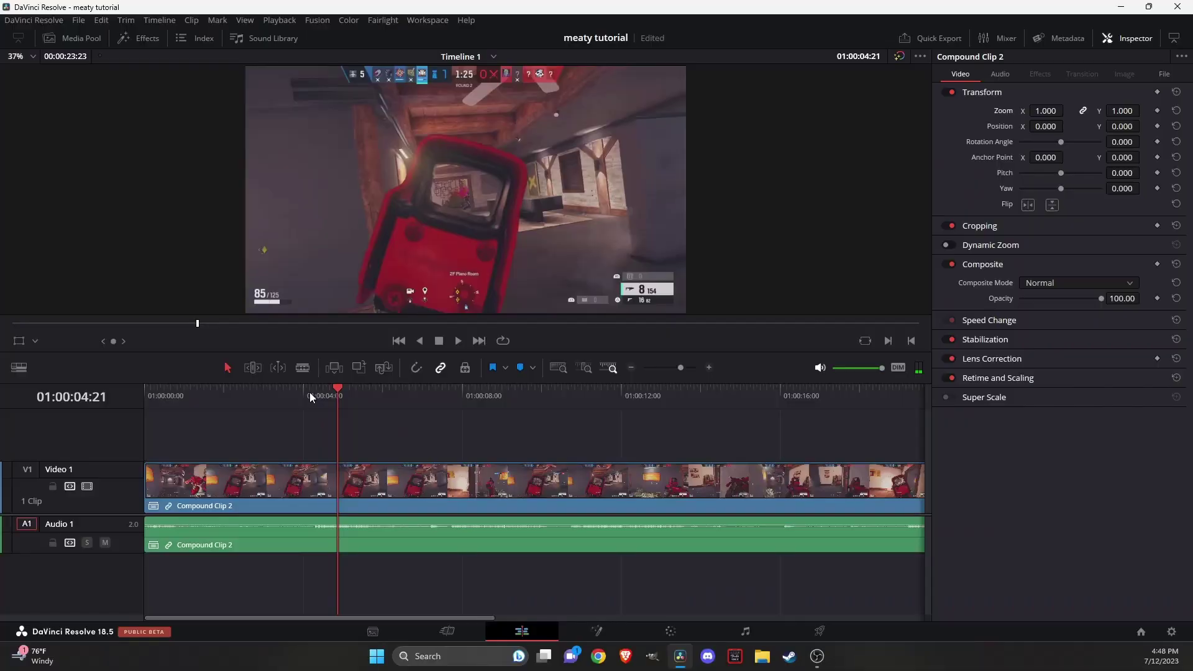
{"action": "key", "text": "ctrl+b"}
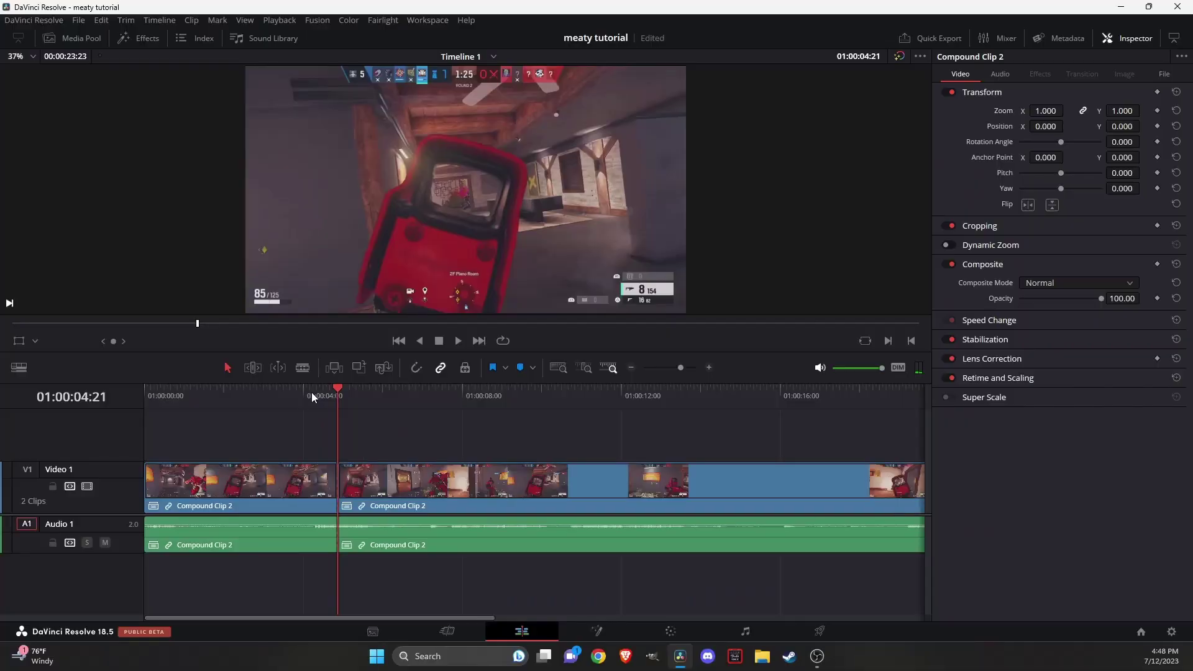
Step: Make a second cut through the video and audio at 01:00:05:10 to isolate the short kill moment
{"action": "key", "text": "Right"}
{"action": "key", "text": "Right"}
{"action": "key", "text": "Right"}
{"action": "key", "text": "Right"}
{"action": "key", "text": "Left"}
{"action": "key", "text": "Left"}
{"action": "key", "text": "Left"}
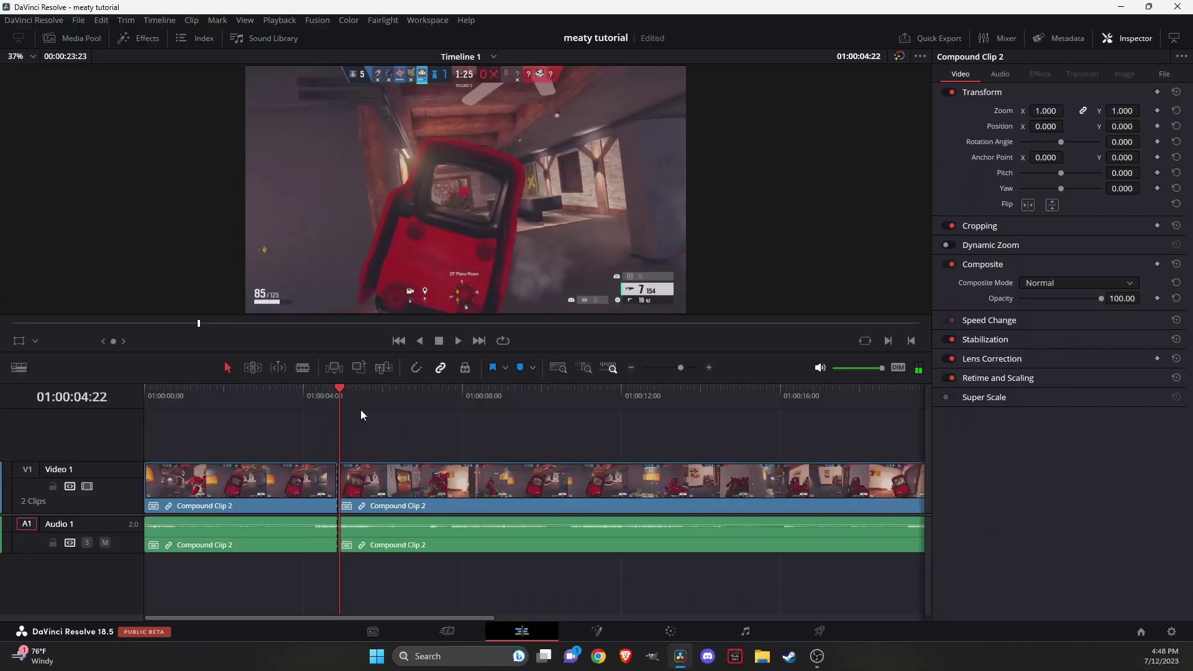
{"action": "key", "text": "Right"}
{"action": "key", "text": "Right"}
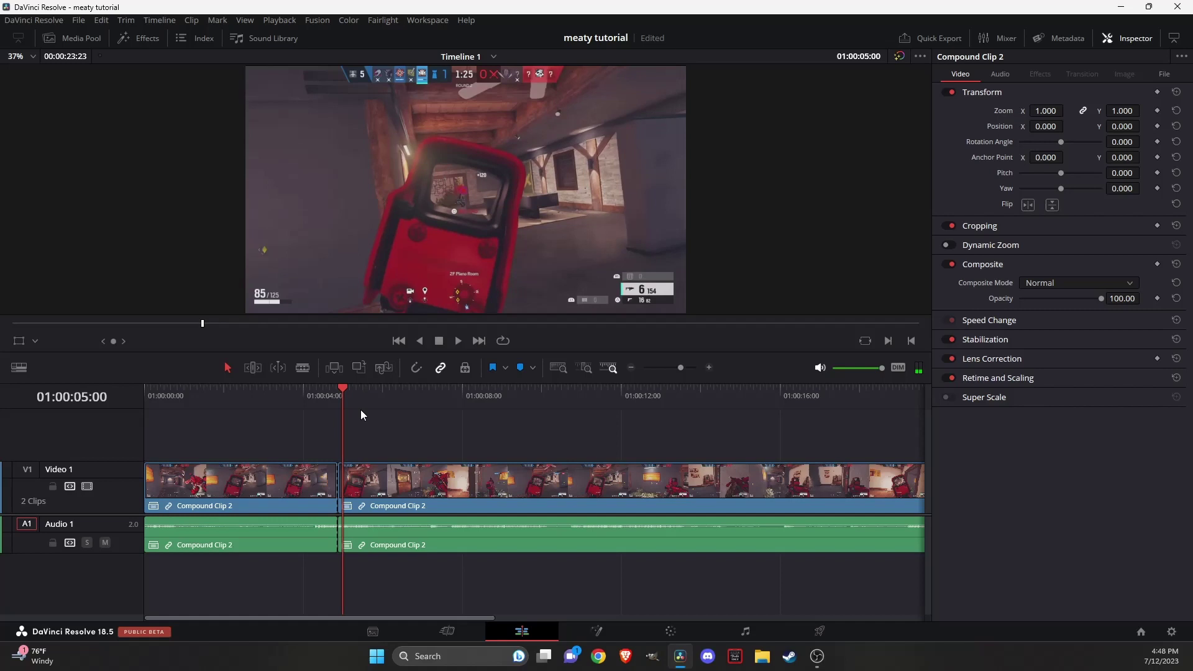
{"action": "key", "text": "ctrl+s"}
{"action": "key", "text": "Right"}
{"action": "key", "text": "Right"}
{"action": "key", "text": "Right"}
{"action": "key", "text": "Right"}
{"action": "key", "text": "Right"}
{"action": "key", "text": "Right"}
{"action": "key", "text": "Right"}
{"action": "key", "text": "Right"}
{"action": "key", "text": "Right"}
{"action": "key", "text": "Right"}
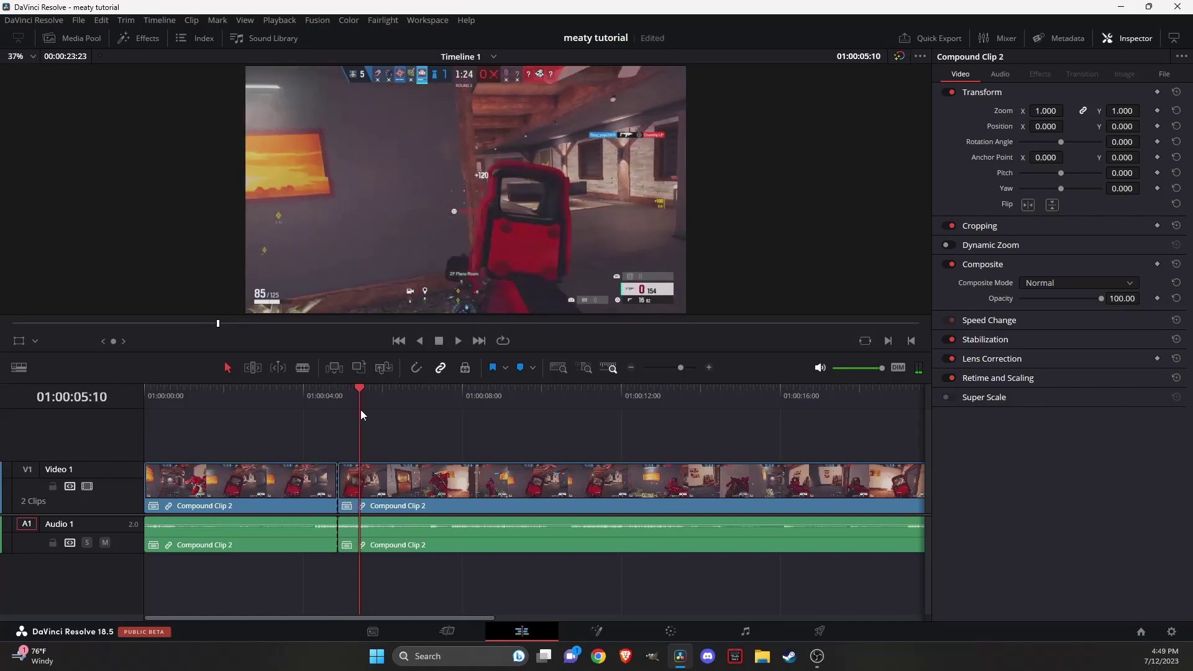
{"action": "key", "text": "ctrl+b"}
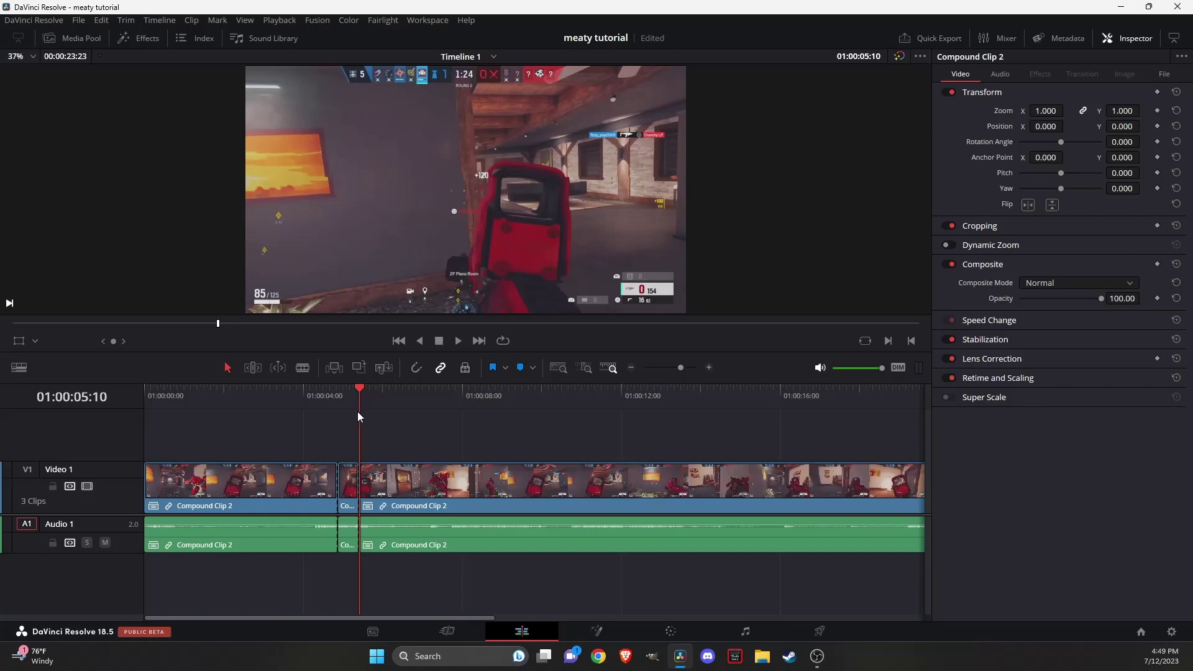
Step: Save the project, then apply the Zoom Blur effect to the color node of the short middle clip
{"action": "key", "text": "ctrl+s"}
{"action": "key", "text": "ctrl+equal"}
{"action": "mouse_move", "coordinate": [482, 404]}
{"action": "left_mouse_down"}
{"action": "mouse_move", "coordinate": [498, 398]}
{"action": "mouse_move", "coordinate": [484, 398]}
{"action": "left_mouse_up"}
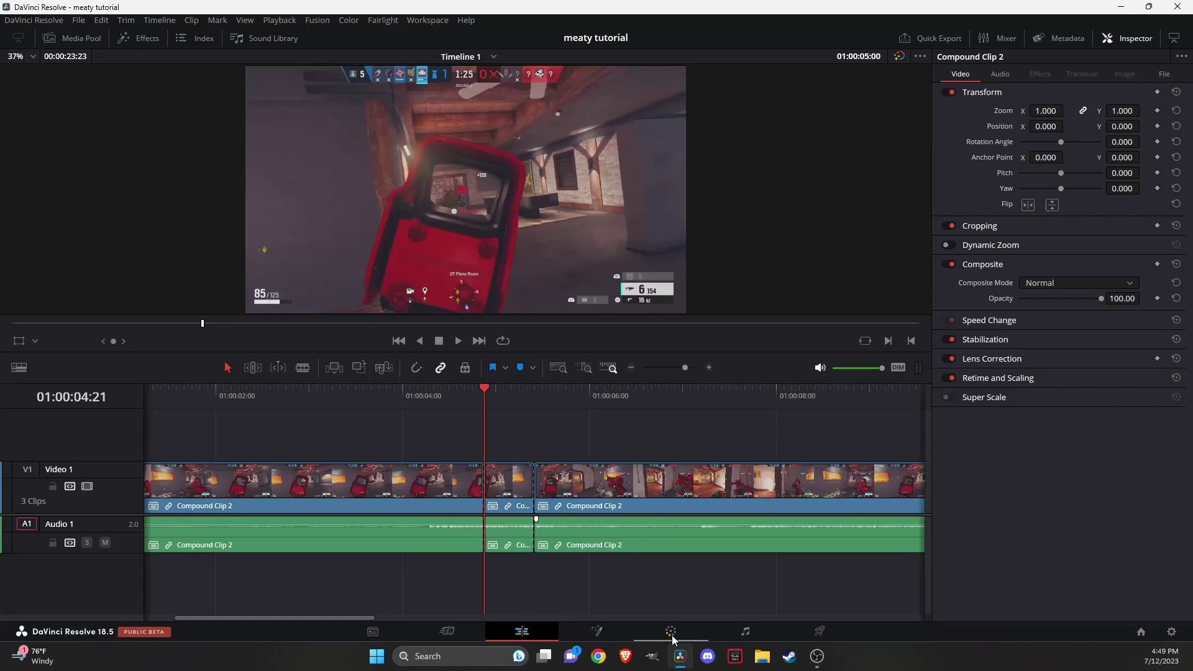
{"action": "left_click", "coordinate": [671, 634]}
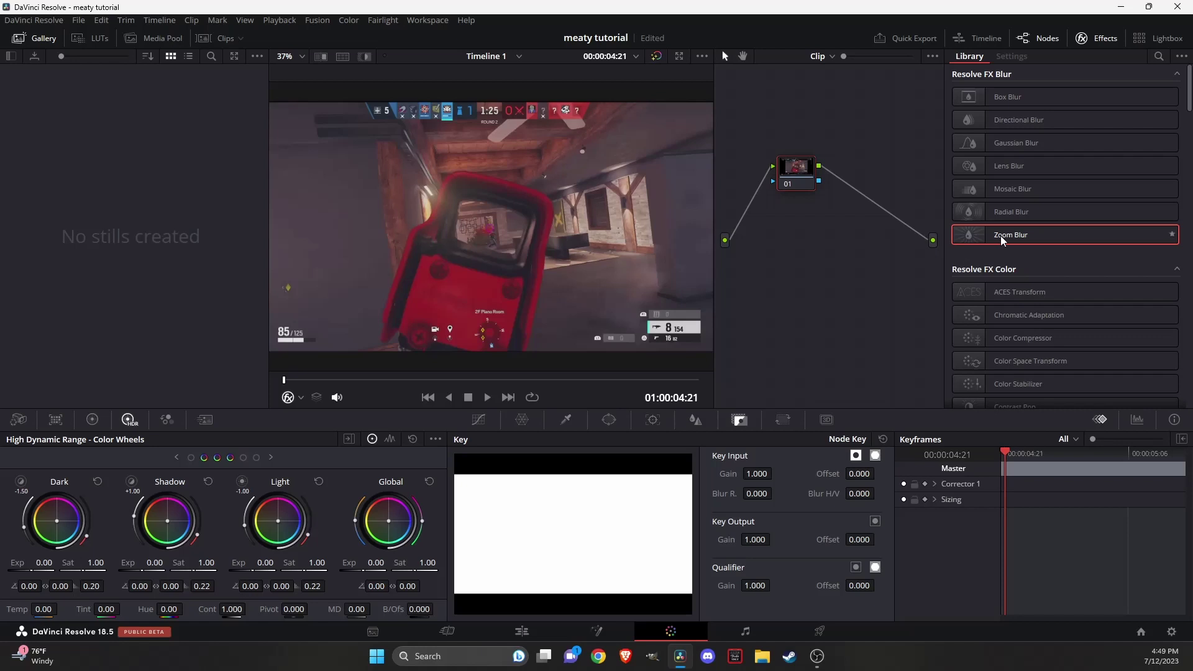
{"action": "left_click_drag", "start_coordinate": [1003, 240], "coordinate": [810, 183]}
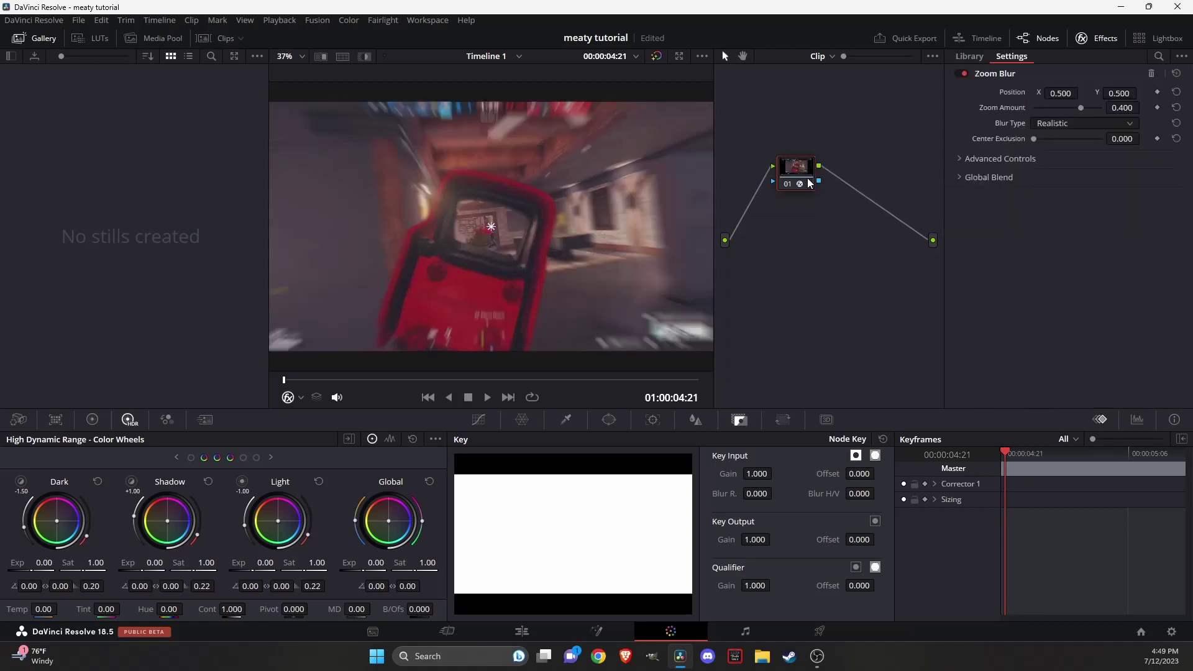
Step: Enable automatic keyframing for Corrector 1 and Sizing, and add a Zoom Amount keyframe at 01:00:05:00
{"action": "left_click", "coordinate": [926, 485]}
{"action": "left_click", "coordinate": [926, 500]}
{"action": "key", "text": "Right"}
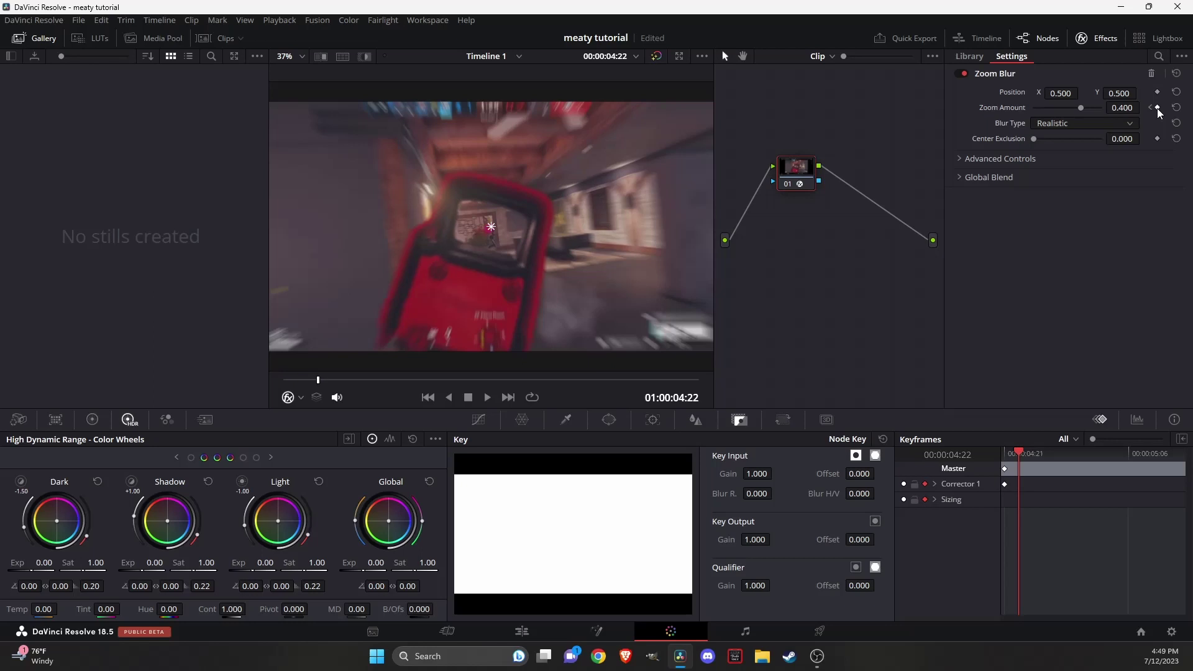
{"action": "key", "text": "Right"}
{"action": "key", "text": "Right"}
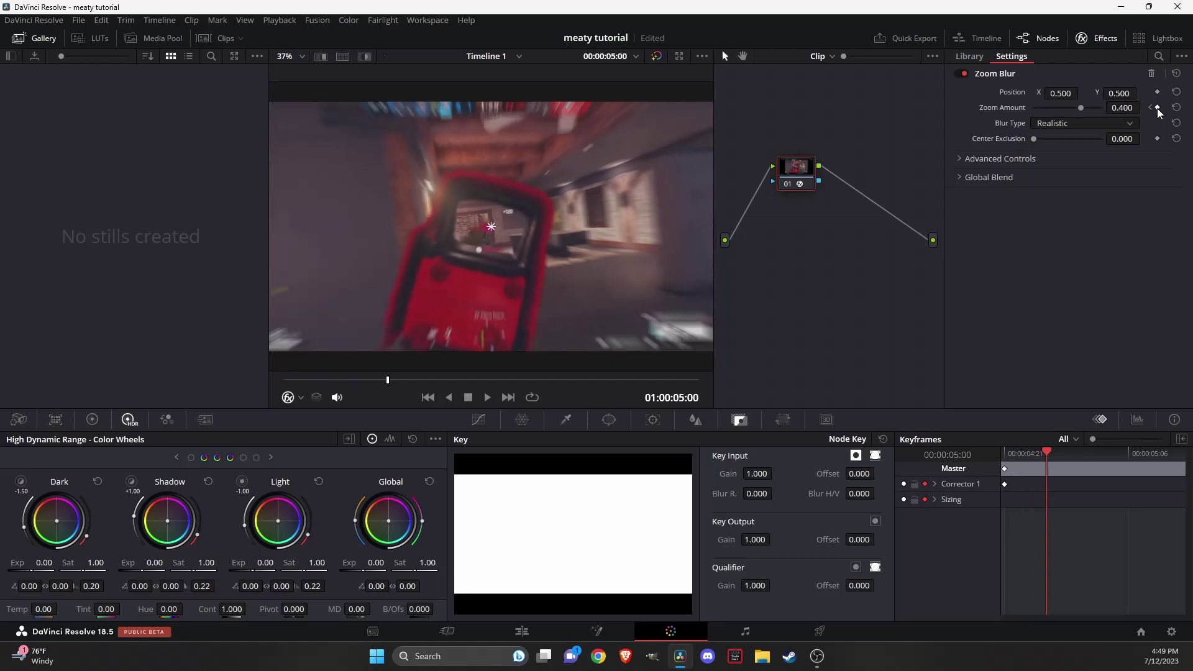
{"action": "left_click", "coordinate": [1159, 110]}
Step: Add a Zoom Amount keyframe with value 0 on the clip's last frame, 01:00:05:09
{"action": "key", "text": "Right"}
{"action": "key", "text": "Right"}
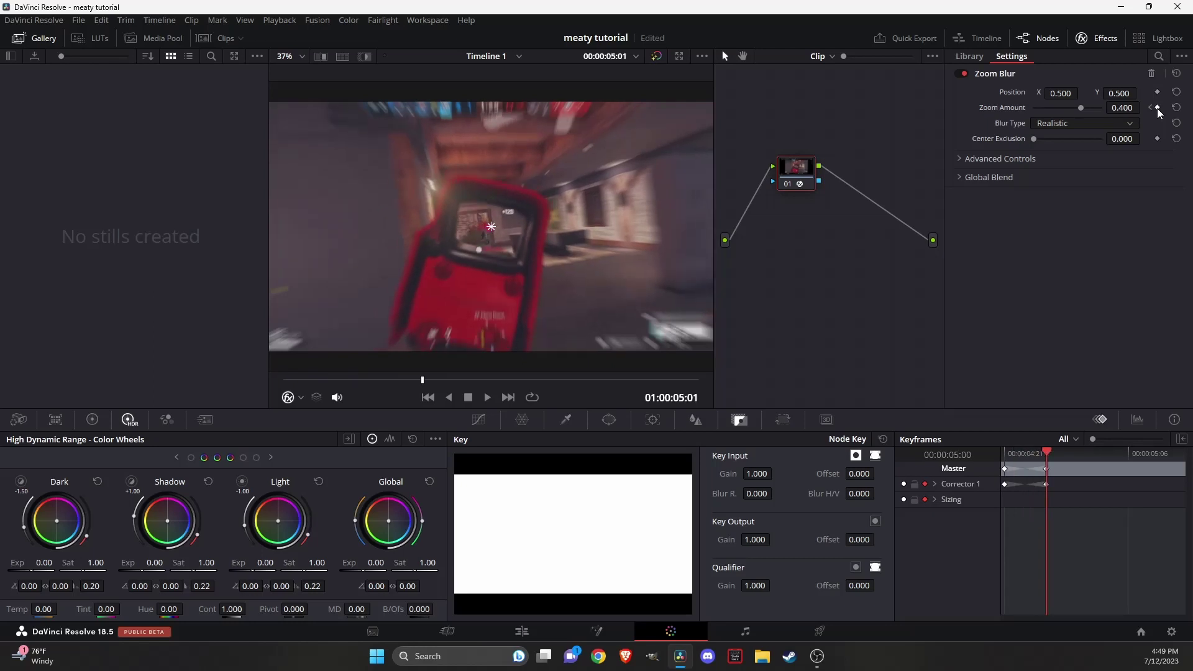
{"action": "left_click", "coordinate": [697, 380]}
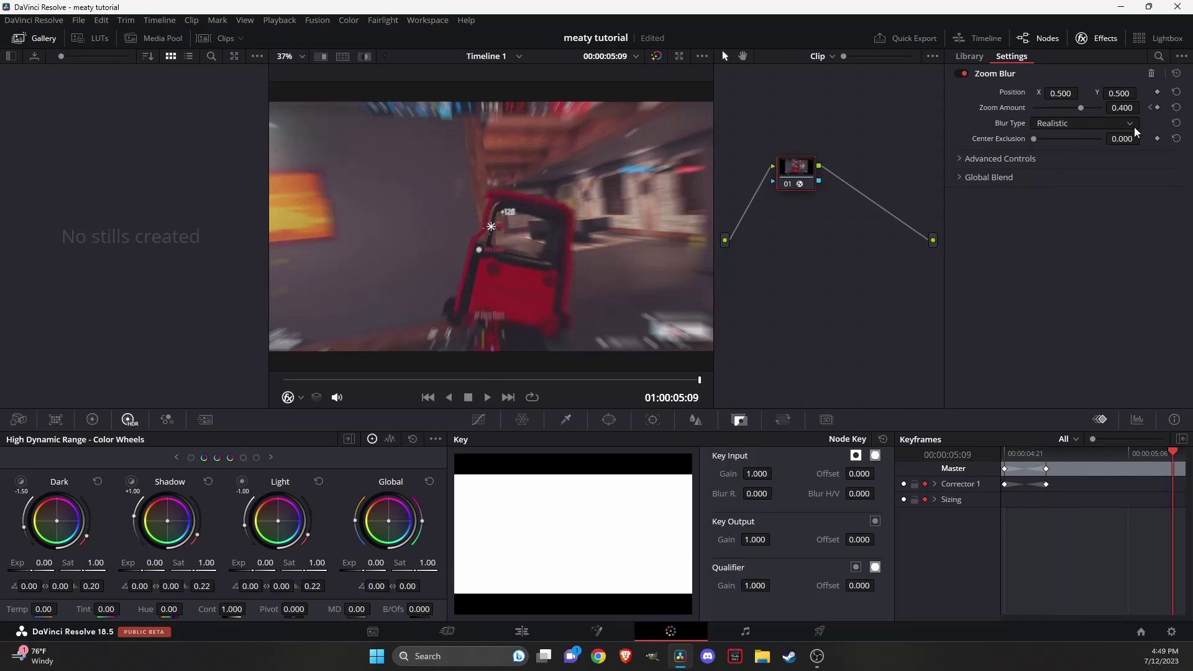
{"action": "left_click", "coordinate": [1157, 108]}
{"action": "double_click", "coordinate": [1131, 108]}
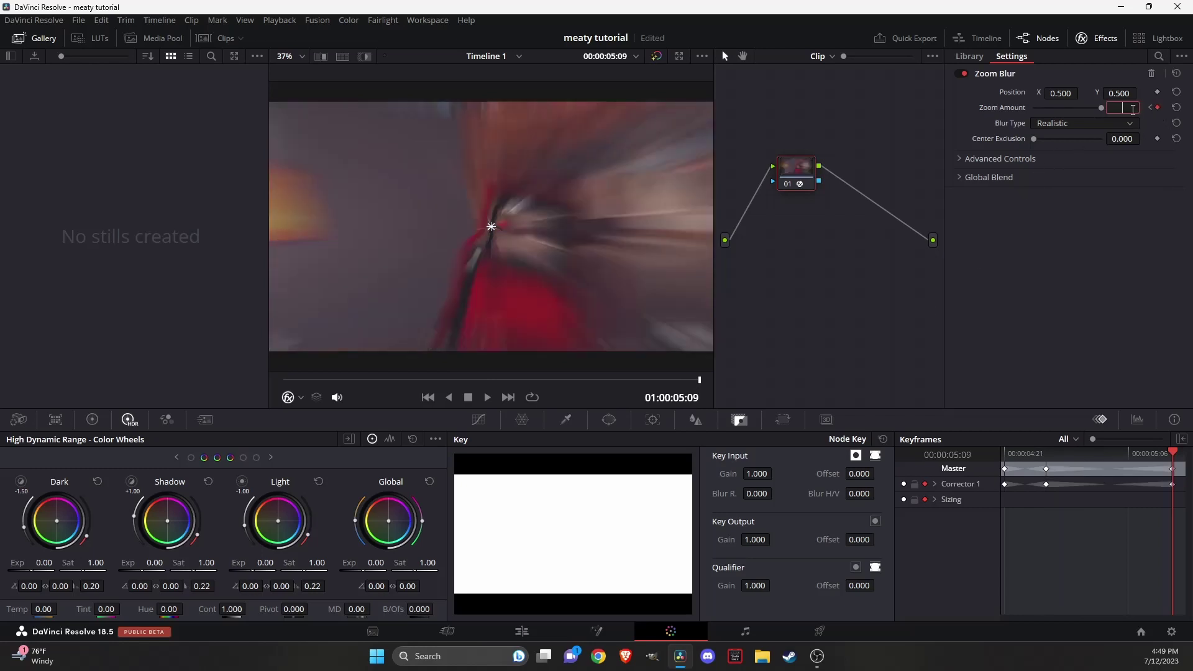
{"action": "type", "text": "0"}
{"action": "key", "text": "Return"}
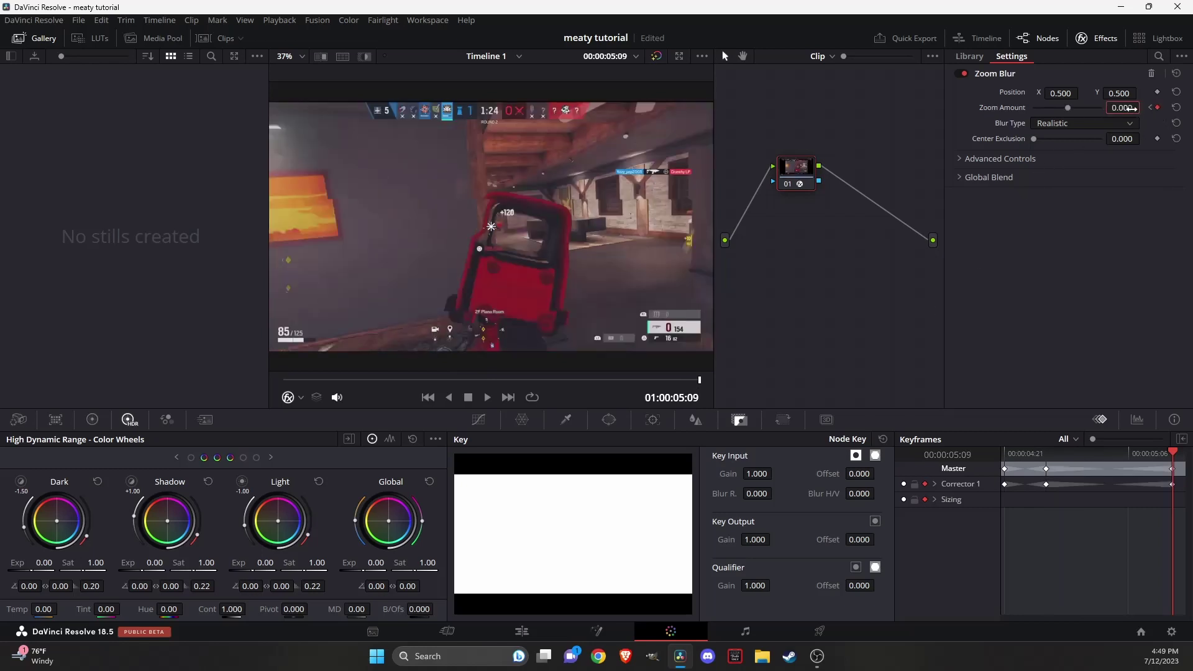
Step: Set the Zoom Blur's Zoom Amount to 0 at the first keyframe, 01:00:04:21
{"action": "left_click", "coordinate": [1005, 458]}
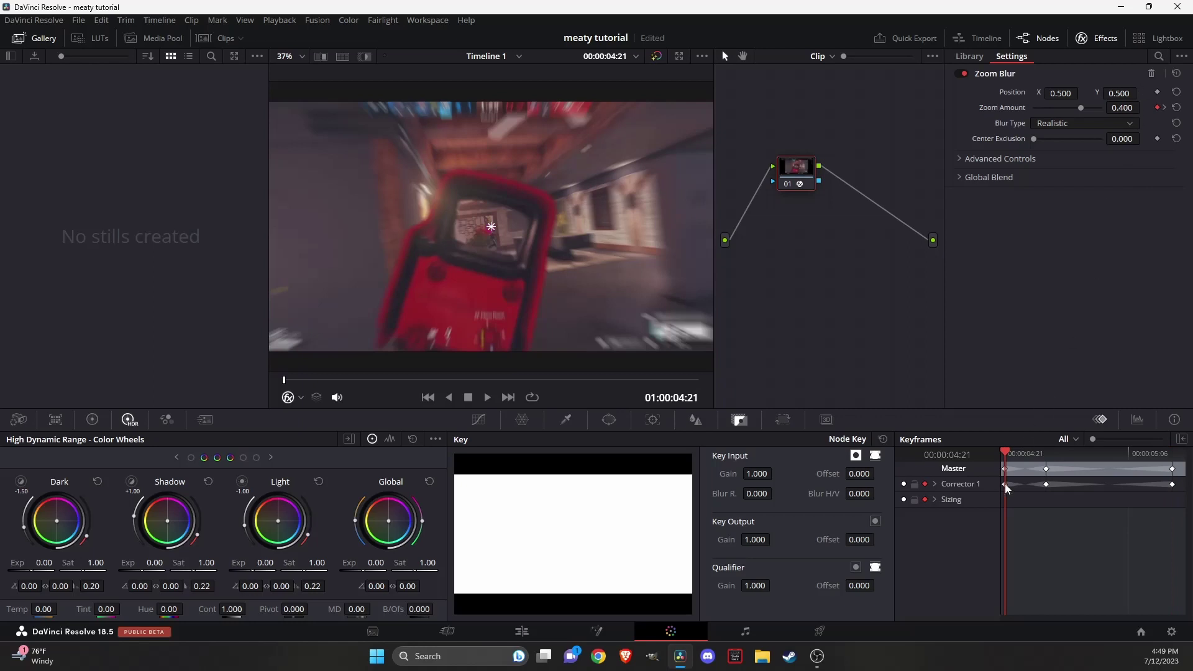
{"action": "double_click", "coordinate": [1128, 111]}
{"action": "key", "text": "BackSpace"}
{"action": "type", "text": "0"}
{"action": "key", "text": "Return"}
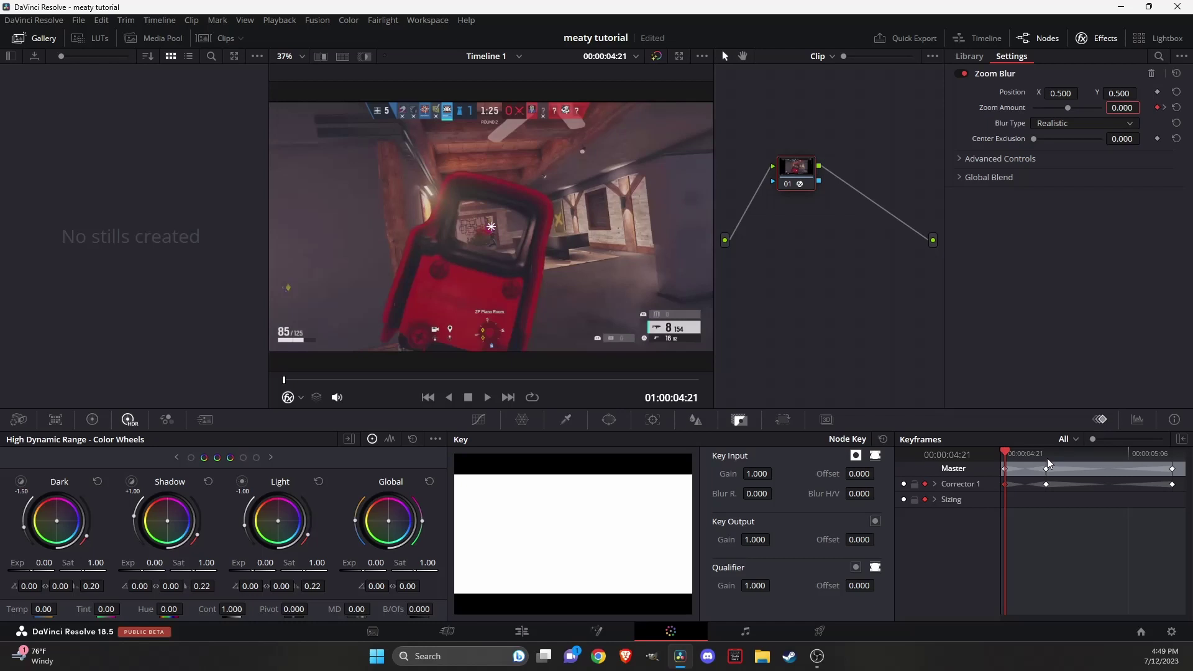
Step: At the 01:00:05:00 keyframe, set Zoom Amount to 0.486 and raise the Light wheel's exposure to 2.57
{"action": "left_click", "coordinate": [1049, 464]}
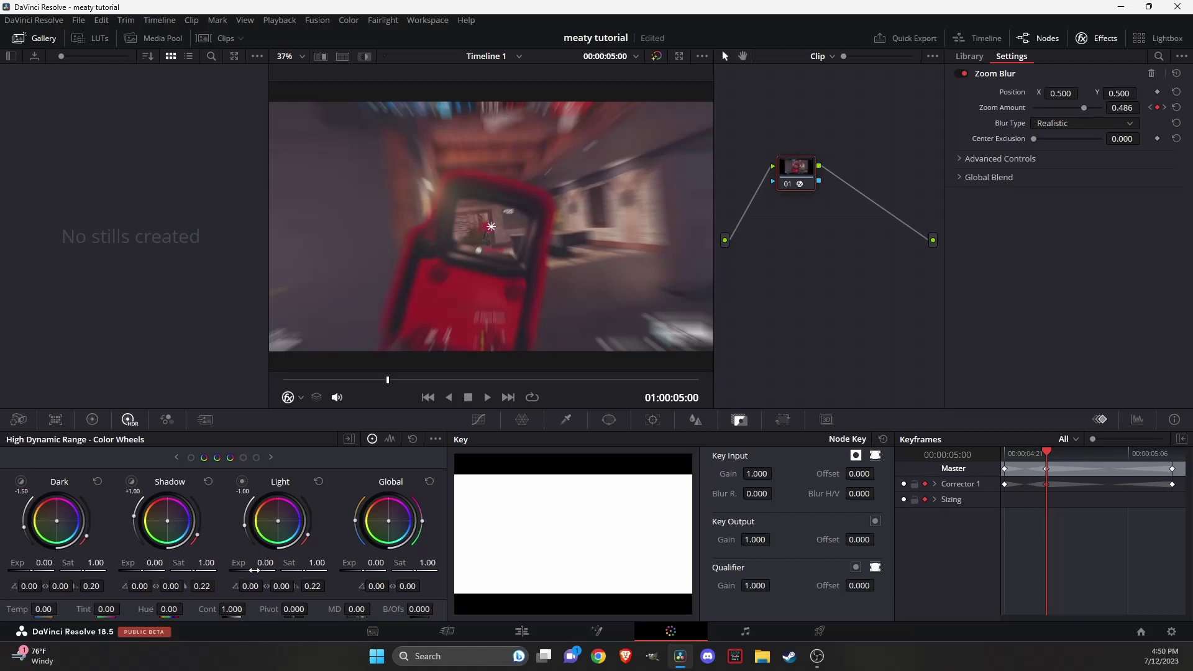
{"action": "left_click_drag", "start_coordinate": [265, 563], "coordinate": [326, 563]}
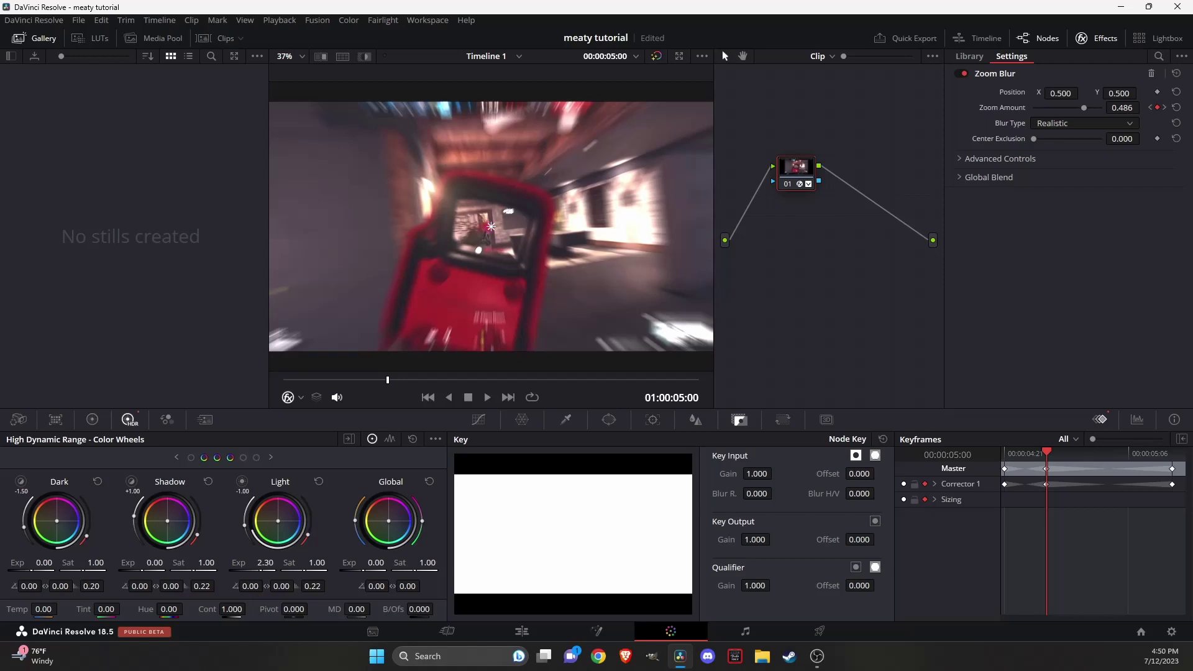
{"action": "left_click_drag", "start_coordinate": [343, 563], "coordinate": [351, 563]}
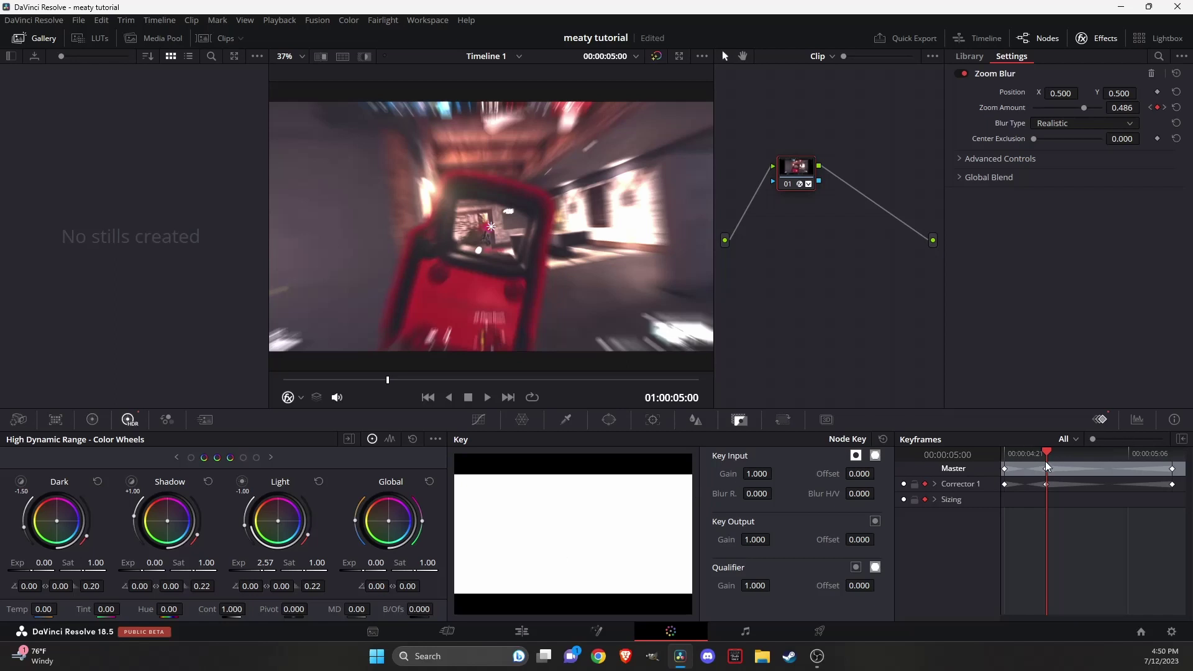
Step: Lower the Light wheel's exposure to about 0 at the clip's first and last keyframes
{"action": "left_click", "coordinate": [1007, 461]}
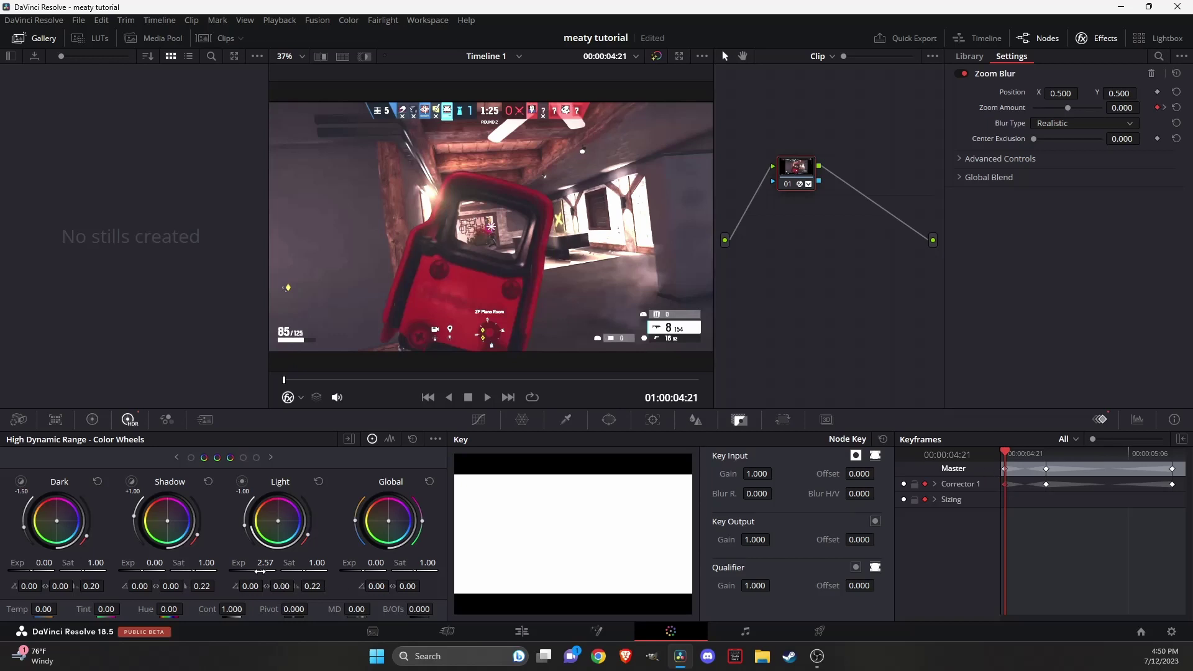
{"action": "left_click_drag", "start_coordinate": [264, 563], "coordinate": [239, 563]}
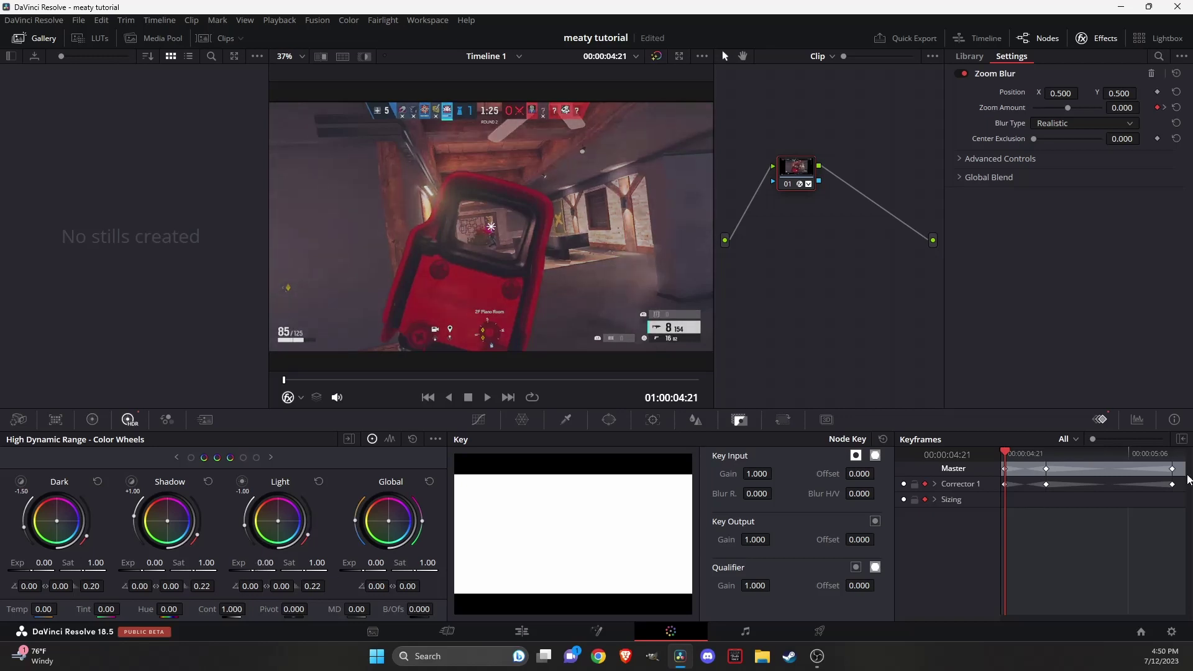
{"action": "left_click", "coordinate": [1174, 463]}
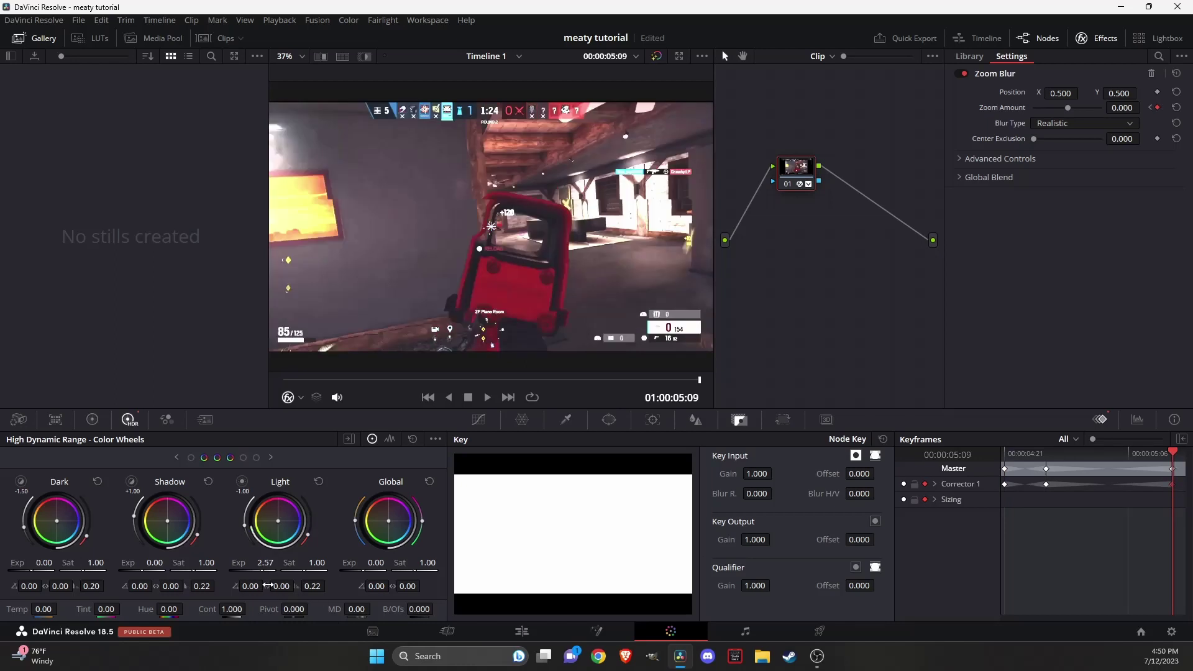
{"action": "left_click_drag", "start_coordinate": [265, 564], "coordinate": [239, 565]}
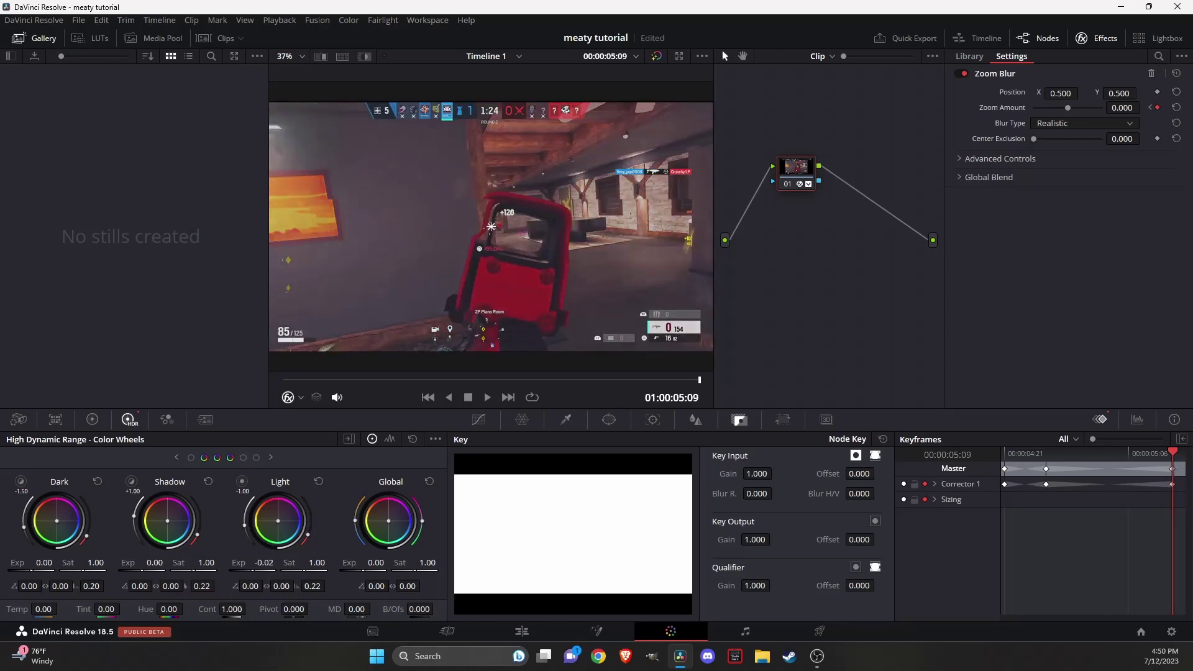
Step: At the 01:00:05:00 keyframe, push the Global color wheel toward red, to angle 18.43 and strength 0.13
{"action": "left_click", "coordinate": [1047, 463]}
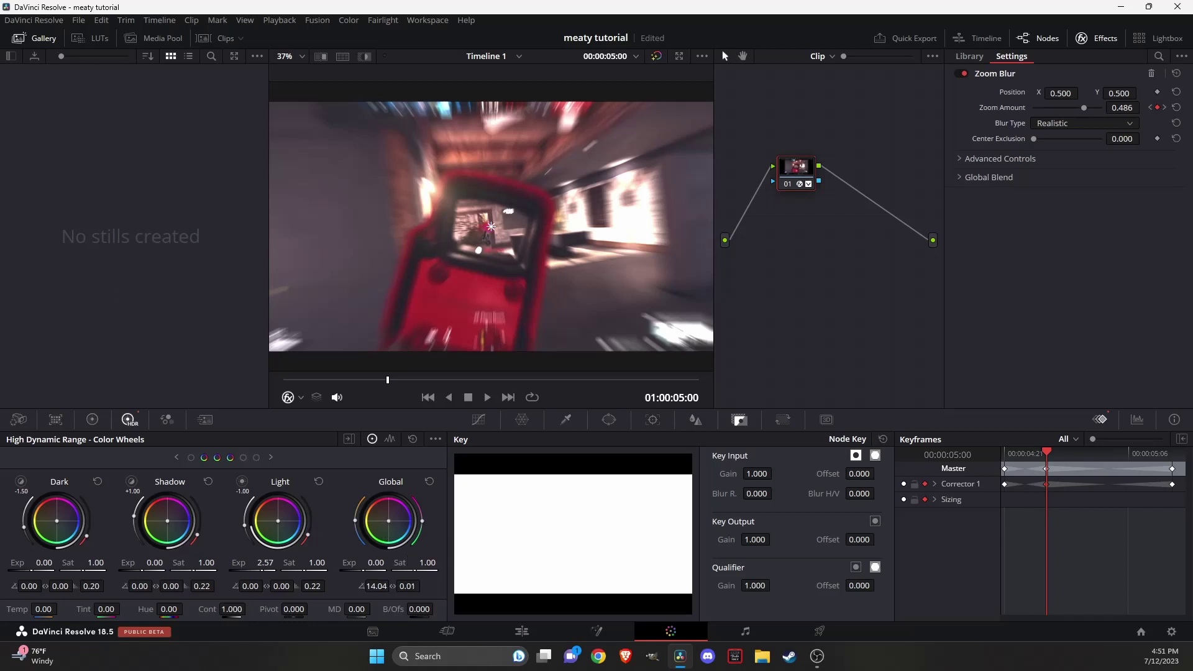
{"action": "left_click_drag", "start_coordinate": [388, 521], "coordinate": [387, 519]}
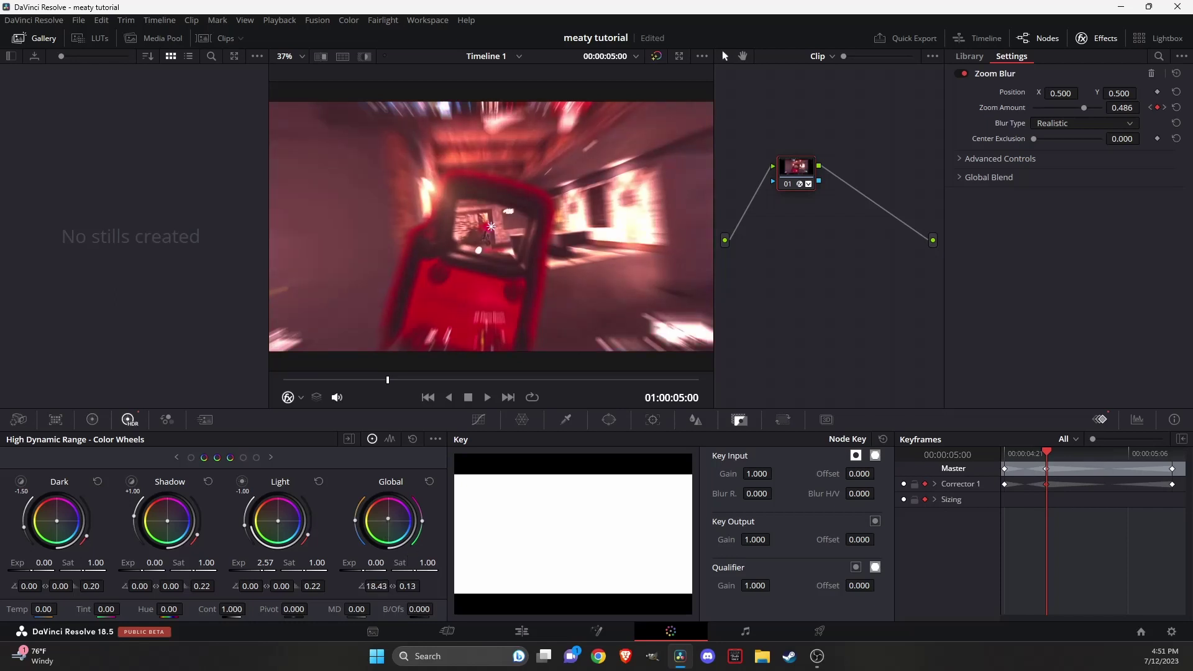
Step: Check how the blur, exposure and red tint animate across the clip's keyframes, frame by frame
{"action": "left_click", "coordinate": [1008, 455]}
{"action": "left_click", "coordinate": [1171, 456]}
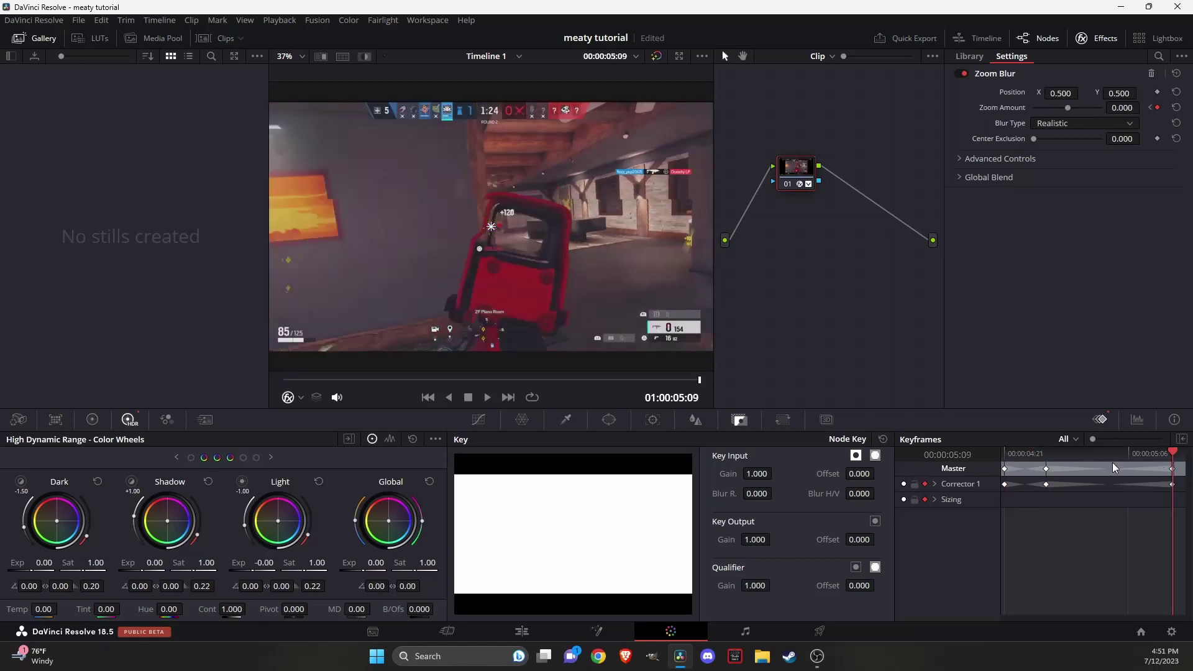
{"action": "left_click", "coordinate": [1047, 458]}
{"action": "key", "text": "Left"}
{"action": "key", "text": "Left"}
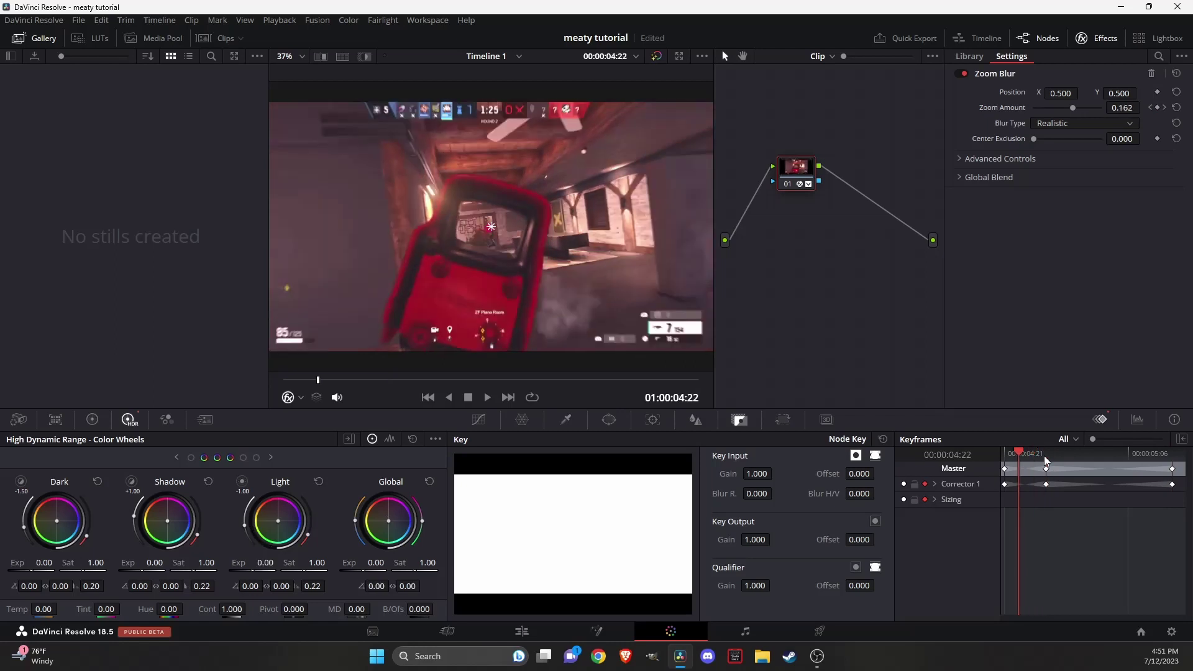
{"action": "key", "text": "Right"}
{"action": "key", "text": "Right"}
{"action": "key", "text": "Right"}
{"action": "key", "text": "Right"}
{"action": "key", "text": "Right"}
{"action": "key", "text": "Right"}
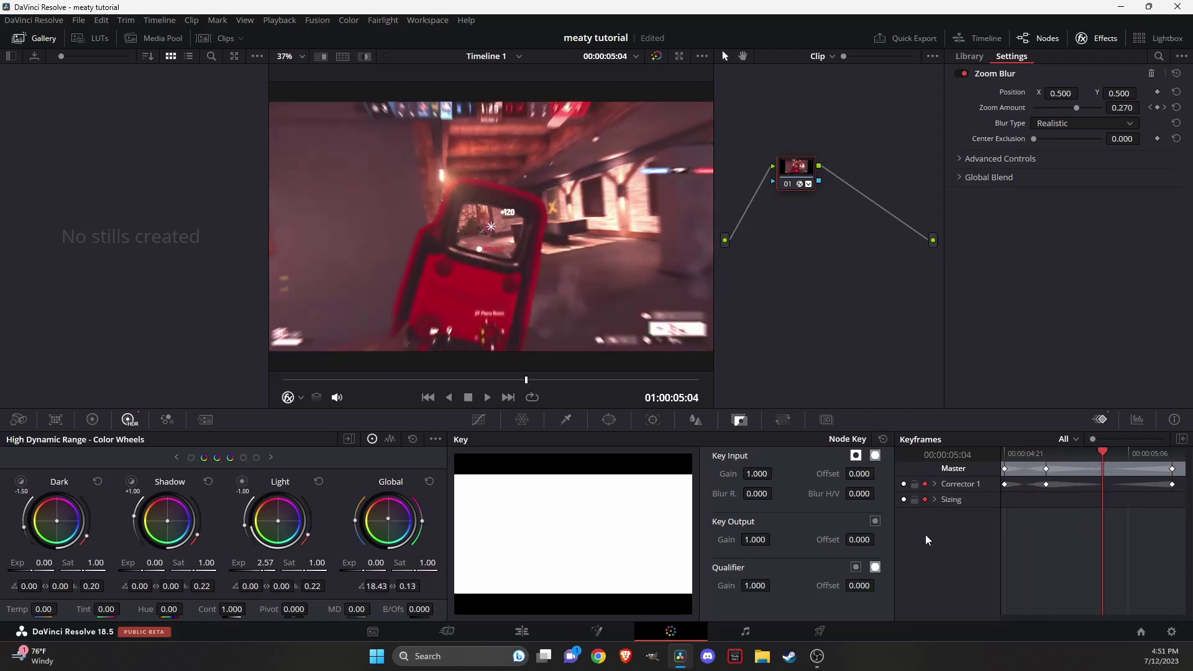
{"action": "key", "text": "Left"}
{"action": "key", "text": "Left"}
{"action": "key", "text": "Left"}
{"action": "key", "text": "Left"}
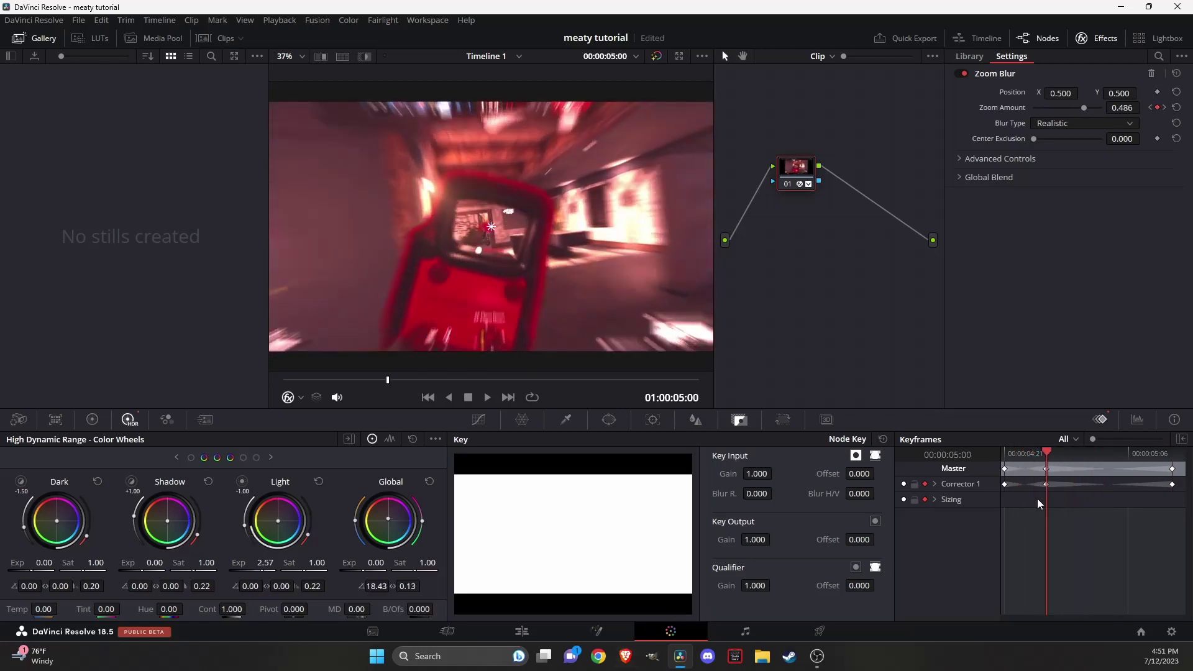
Step: On the Edit page, apply the Camera Shake effect to the short middle clip on Video 1
{"action": "left_click", "coordinate": [522, 632]}
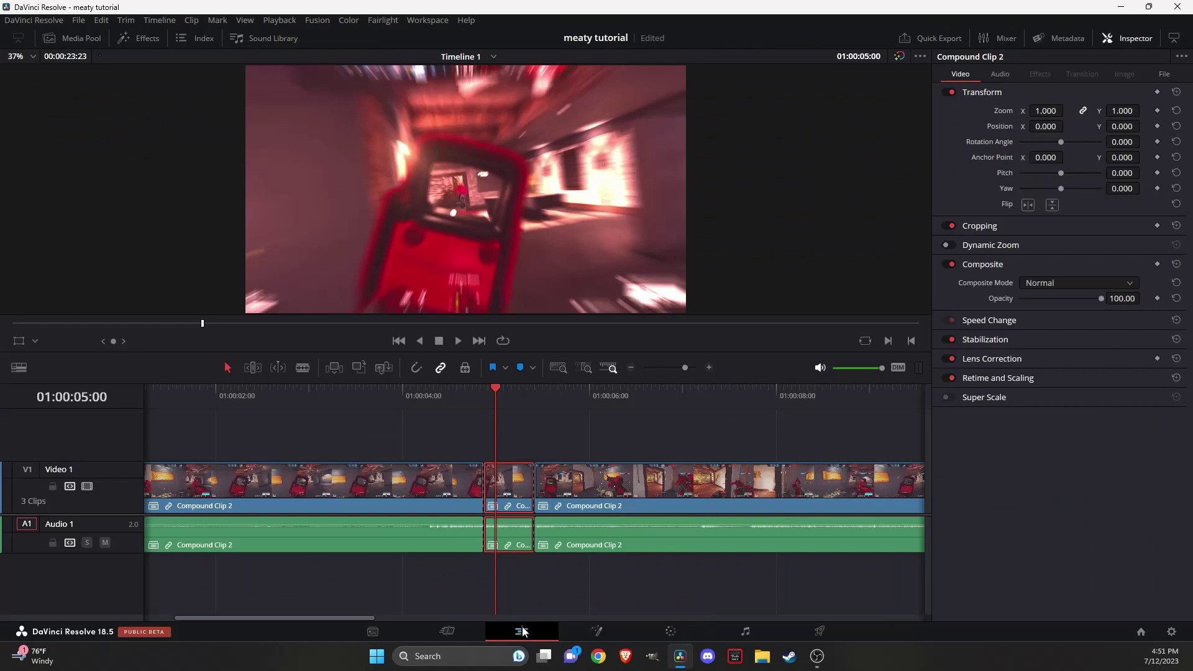
{"action": "left_click", "coordinate": [160, 38]}
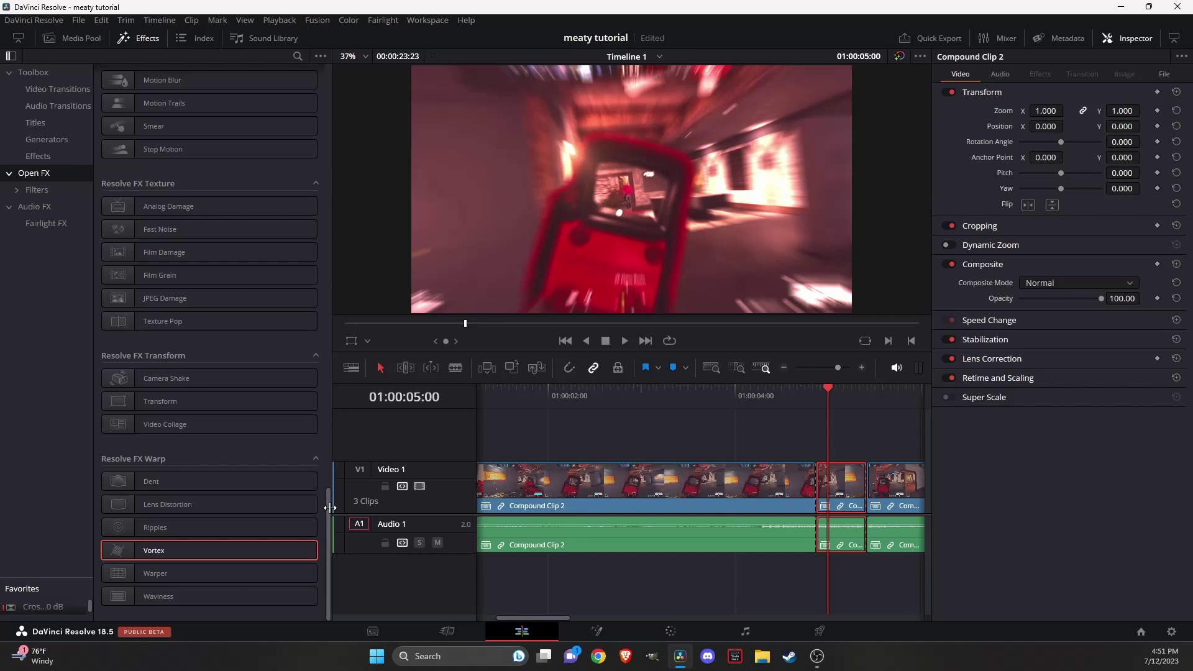
{"action": "scroll", "coordinate": [328, 495], "scroll_direction": "up", "scroll_amount": 3}
{"action": "scroll", "coordinate": [318, 538], "scroll_direction": "down", "scroll_amount": 3}
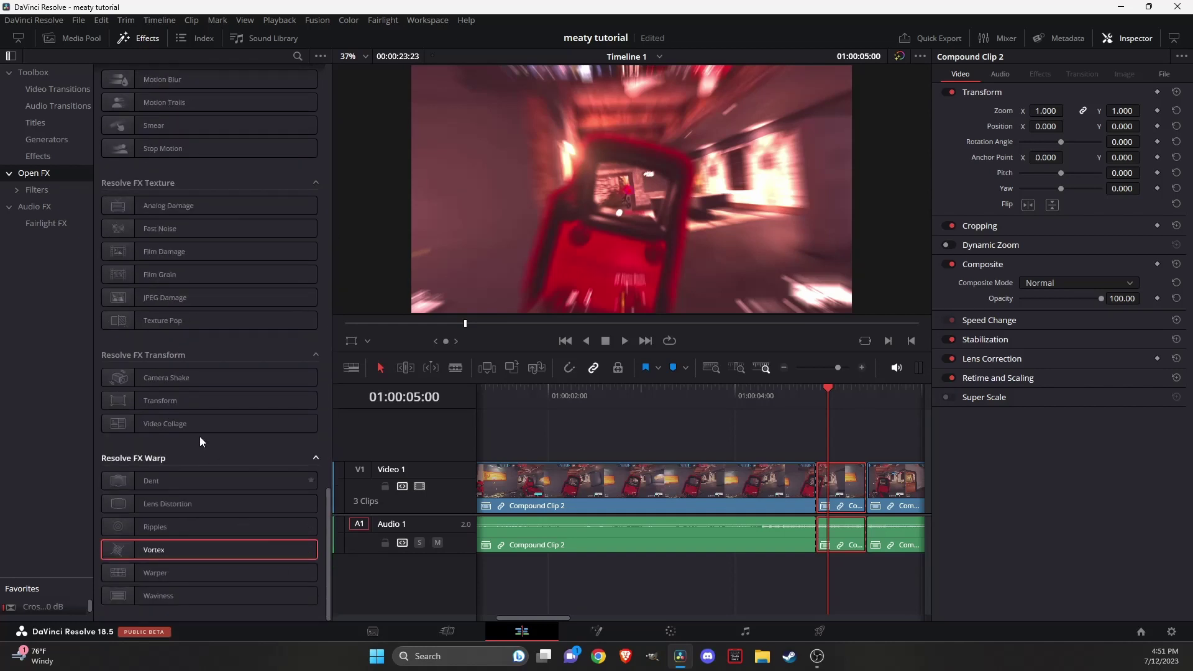
{"action": "left_click_drag", "start_coordinate": [170, 379], "coordinate": [848, 480]}
{"action": "left_click", "coordinate": [140, 42]}
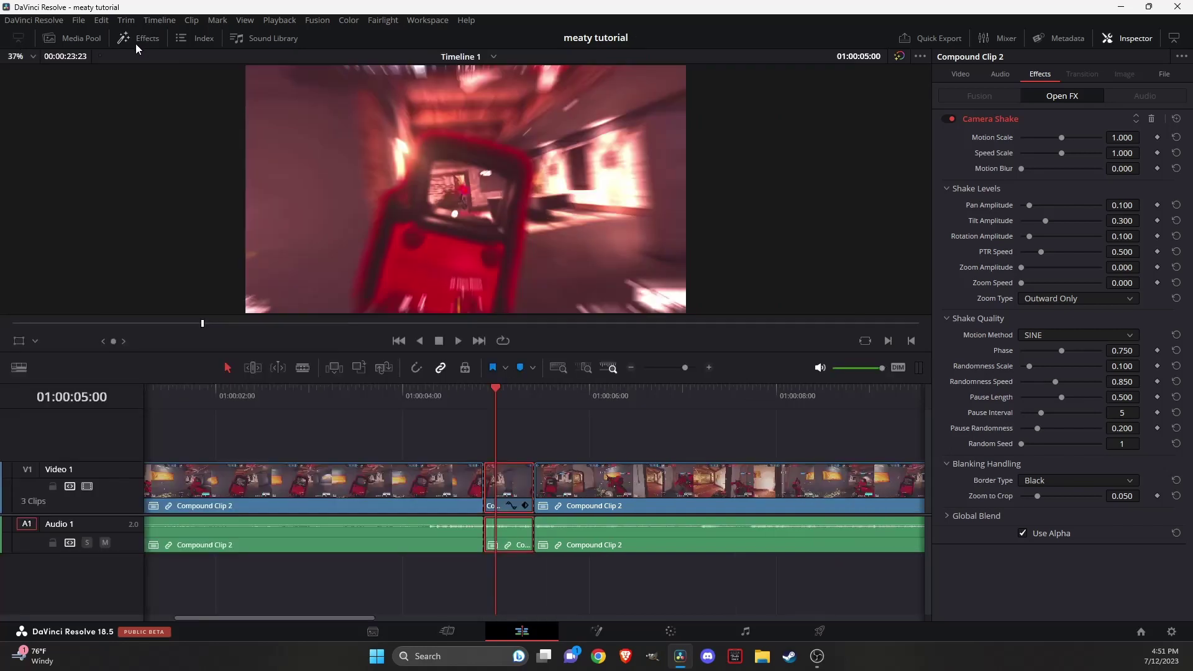
Step: Keyframe Camera Shake's Motion Scale, Speed Scale and PTR Speed at 01:00:04:21 and 01:00:05:00
{"action": "left_click", "coordinate": [487, 393]}
{"action": "key", "text": "Left"}
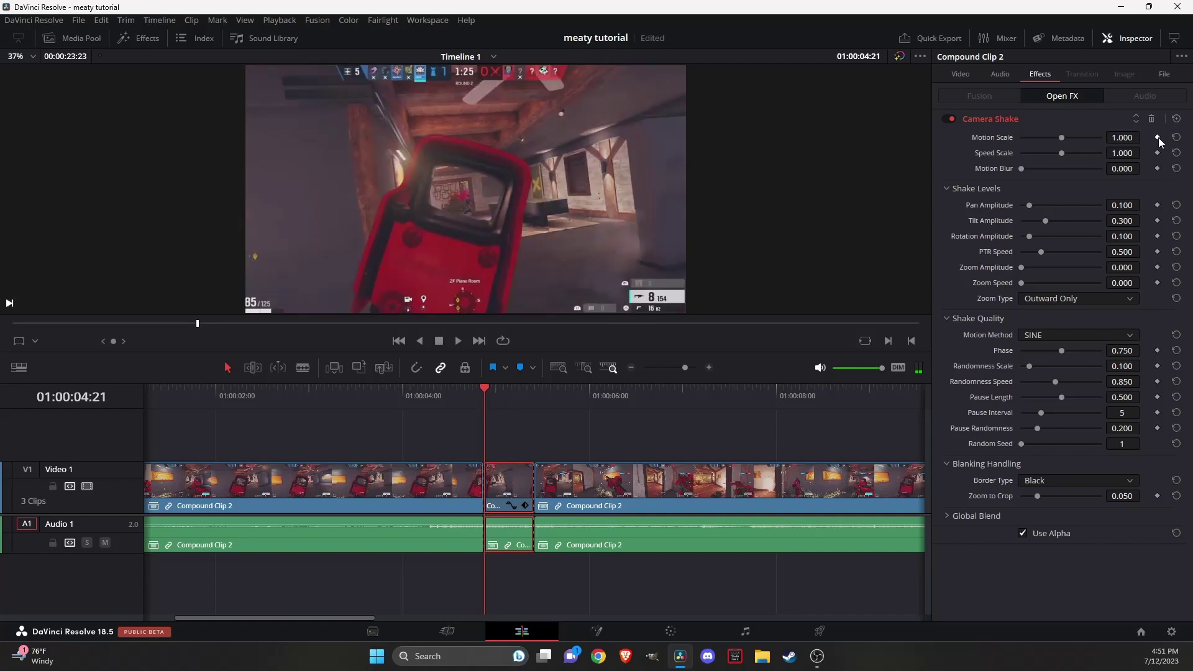
{"action": "left_click", "coordinate": [1157, 153]}
{"action": "key", "text": "space"}
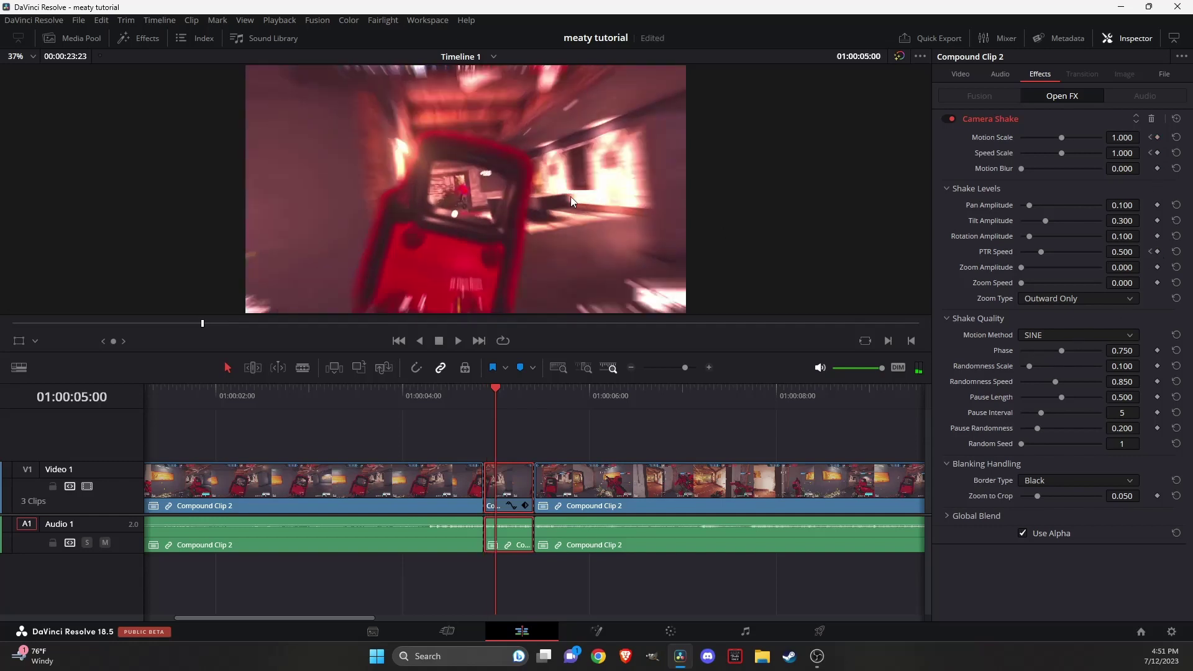
{"action": "left_click", "coordinate": [1159, 252]}
Step: Keyframe the shake settings at the short clip's end, lower PTR Speed to about 0 at its first and last keyframes, and save the project
{"action": "left_click", "coordinate": [523, 396]}
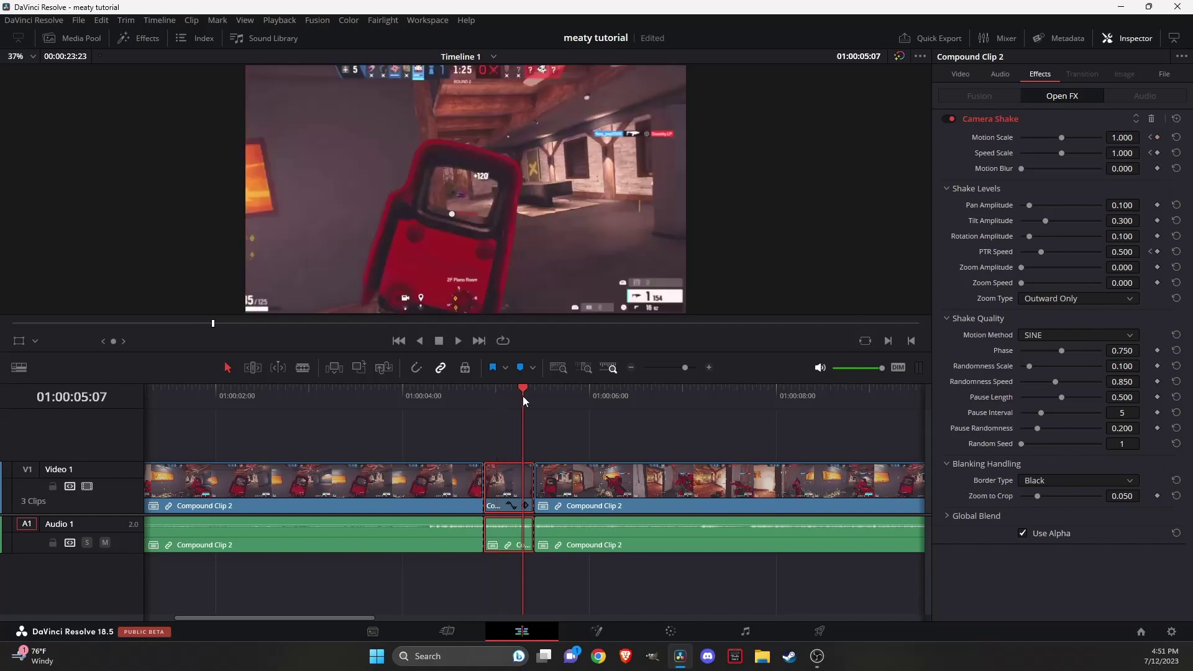
{"action": "key", "text": "Left"}
{"action": "key", "text": "Left"}
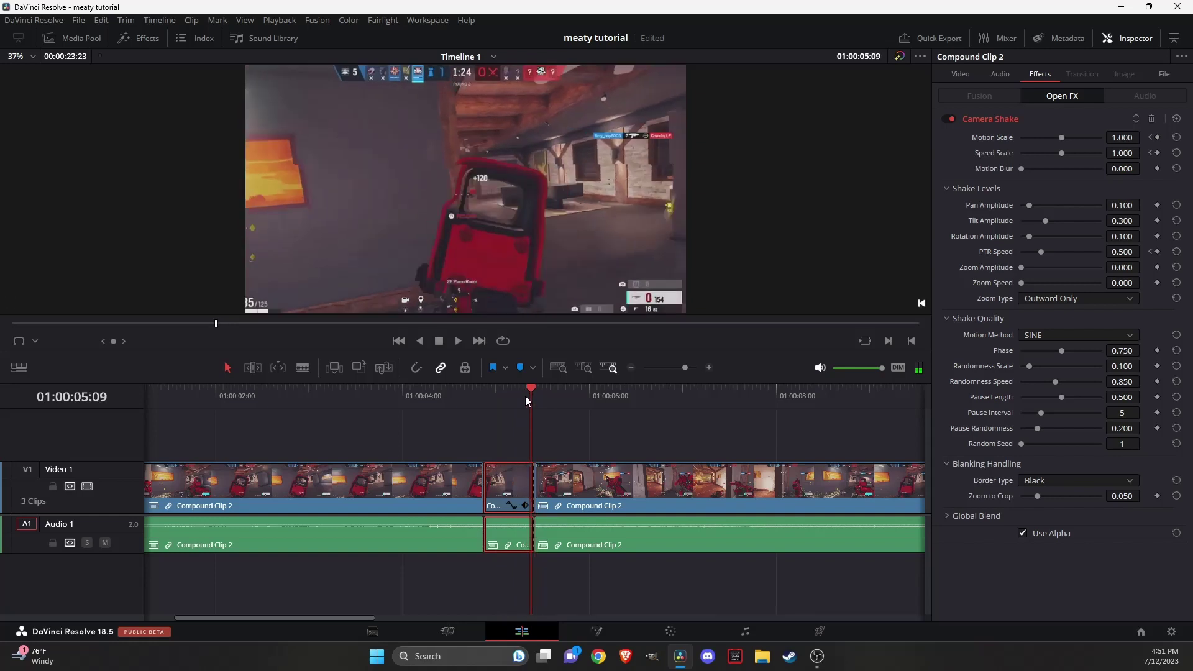
{"action": "key", "text": "Right"}
{"action": "key", "text": "Left"}
{"action": "key", "text": "ctrl+s"}
{"action": "left_click_drag", "start_coordinate": [1138, 252], "coordinate": [664, 433]}
{"action": "left_click", "coordinate": [485, 399]}
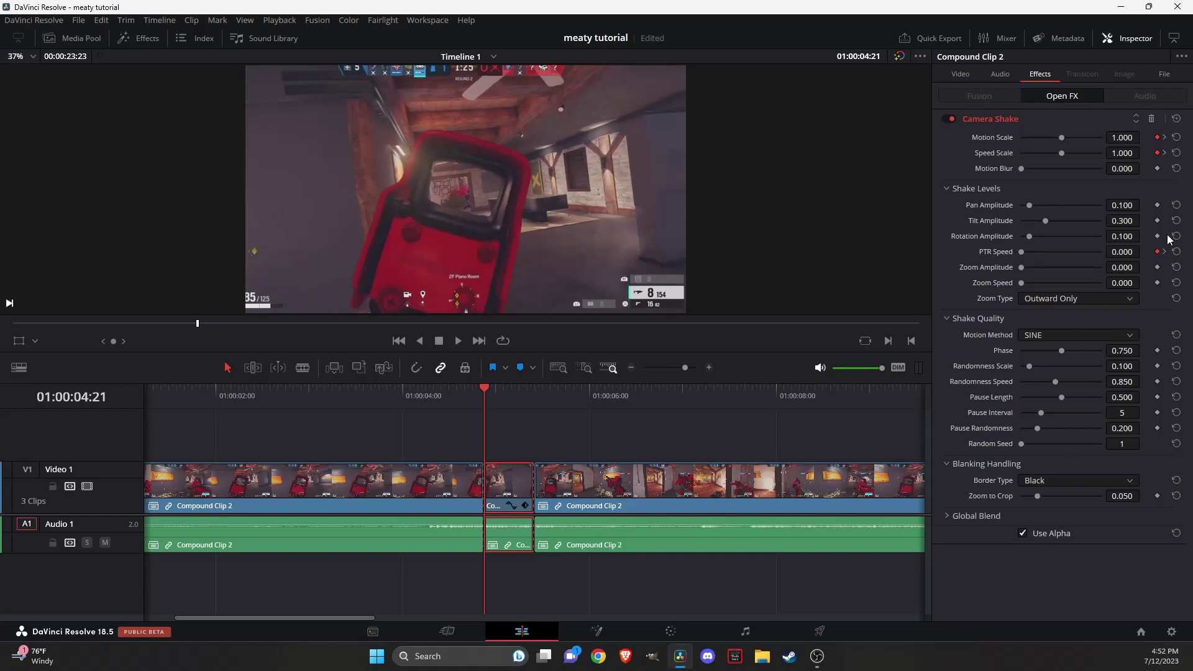
Step: At the 01:00:05:00 keyframe, set Motion Scale to 1.121 and Speed Scale to 1.085, and play the effect from just before the clip
{"action": "left_click", "coordinate": [1165, 138]}
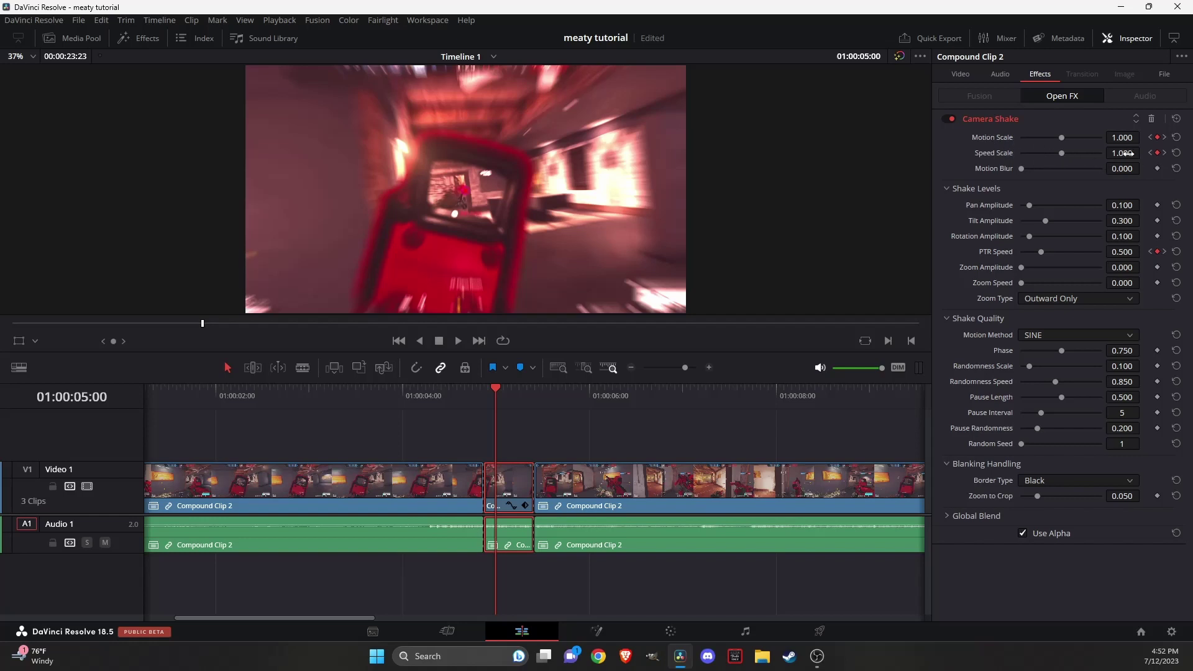
{"action": "mouse_move", "coordinate": [1144, 152]}
{"action": "left_mouse_down"}
{"action": "mouse_move", "coordinate": [1180, 153]}
{"action": "mouse_move", "coordinate": [1144, 137]}
{"action": "left_mouse_up"}
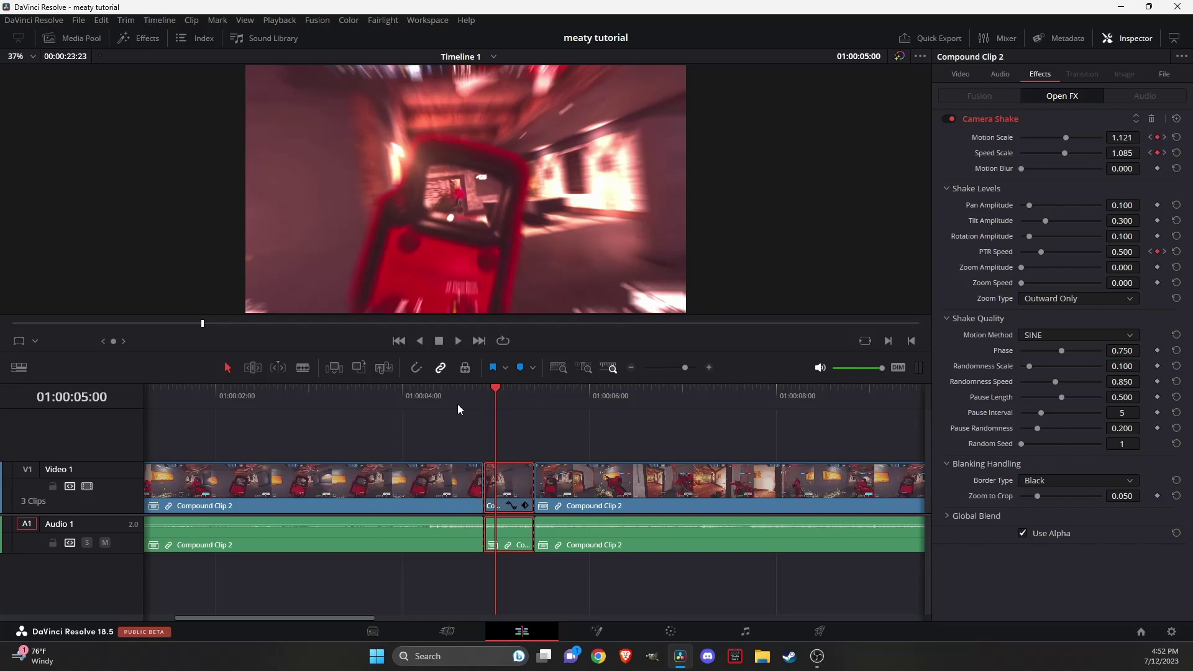
{"action": "left_click", "coordinate": [435, 401]}
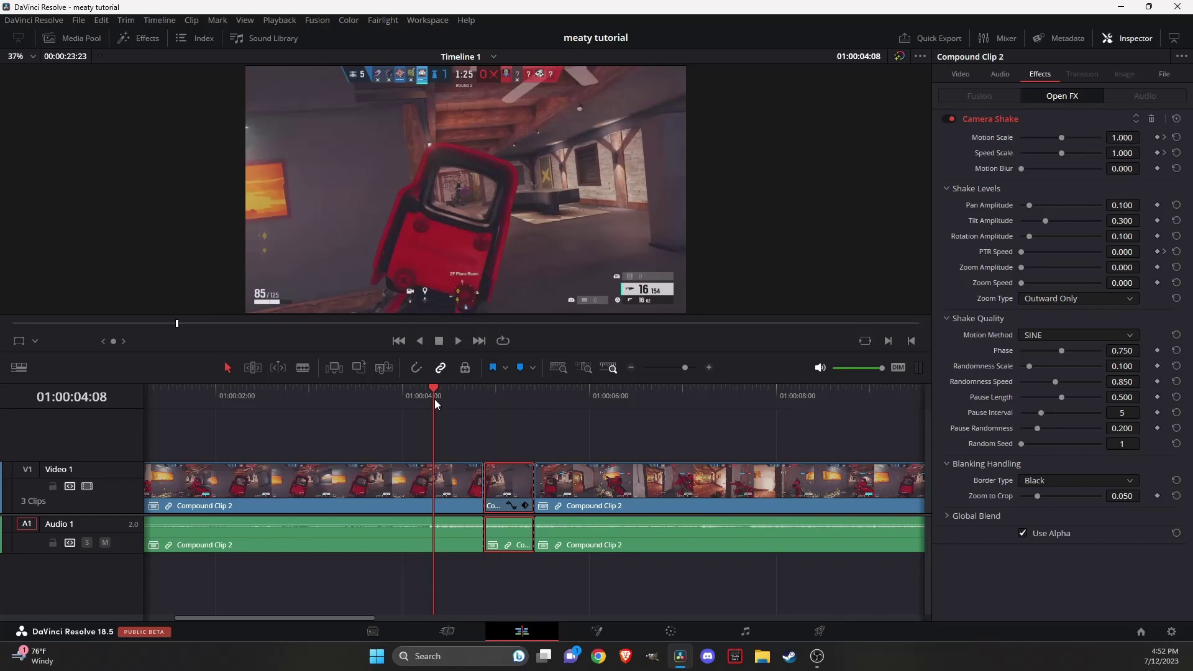
{"action": "key", "text": "space"}
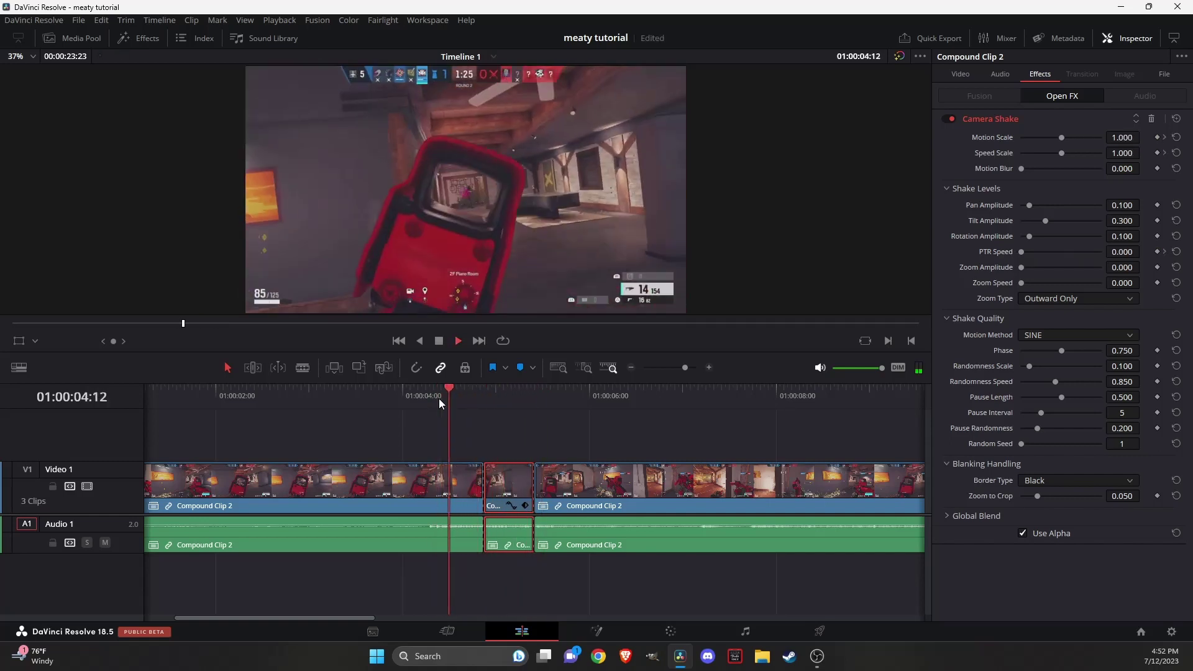
{"action": "key", "text": "space"}
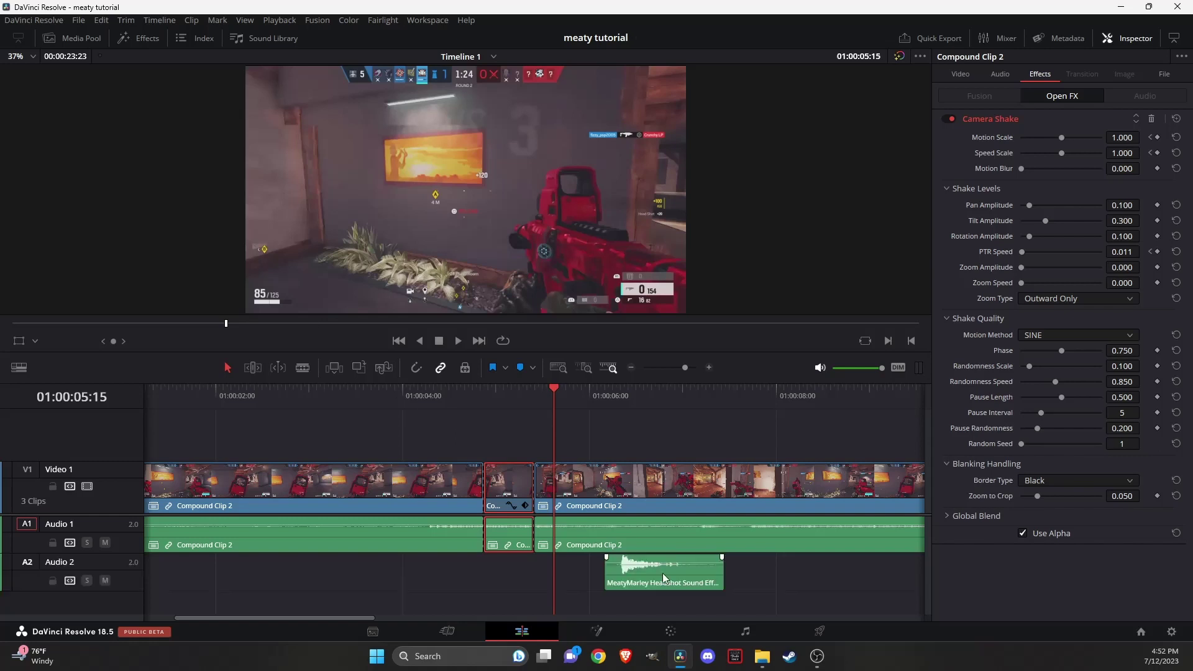
Step: Place the headshot sound effect on Audio 2 with its peak at 01:00:05:00, set its volume to -6.82, and play back the moment
{"action": "left_click_drag", "start_coordinate": [663, 575], "coordinate": [667, 576]}
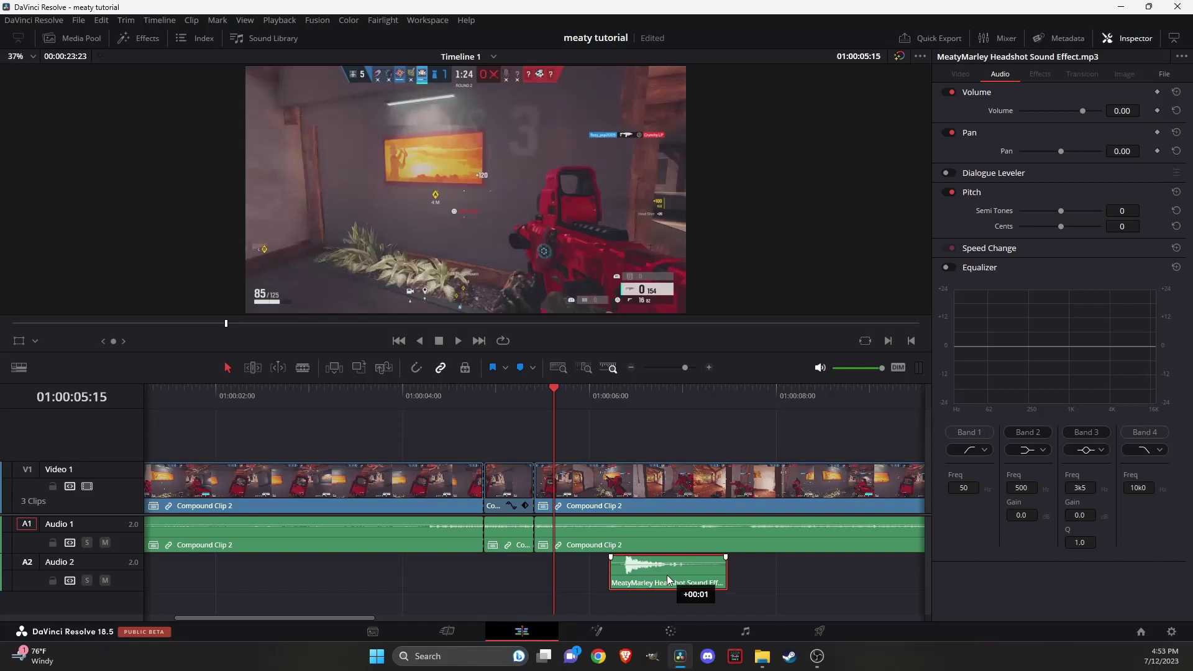
{"action": "left_click_drag", "start_coordinate": [667, 575], "coordinate": [497, 587]}
{"action": "left_click_drag", "start_coordinate": [491, 399], "coordinate": [486, 400]}
{"action": "key", "text": "Right"}
{"action": "key", "text": "Right"}
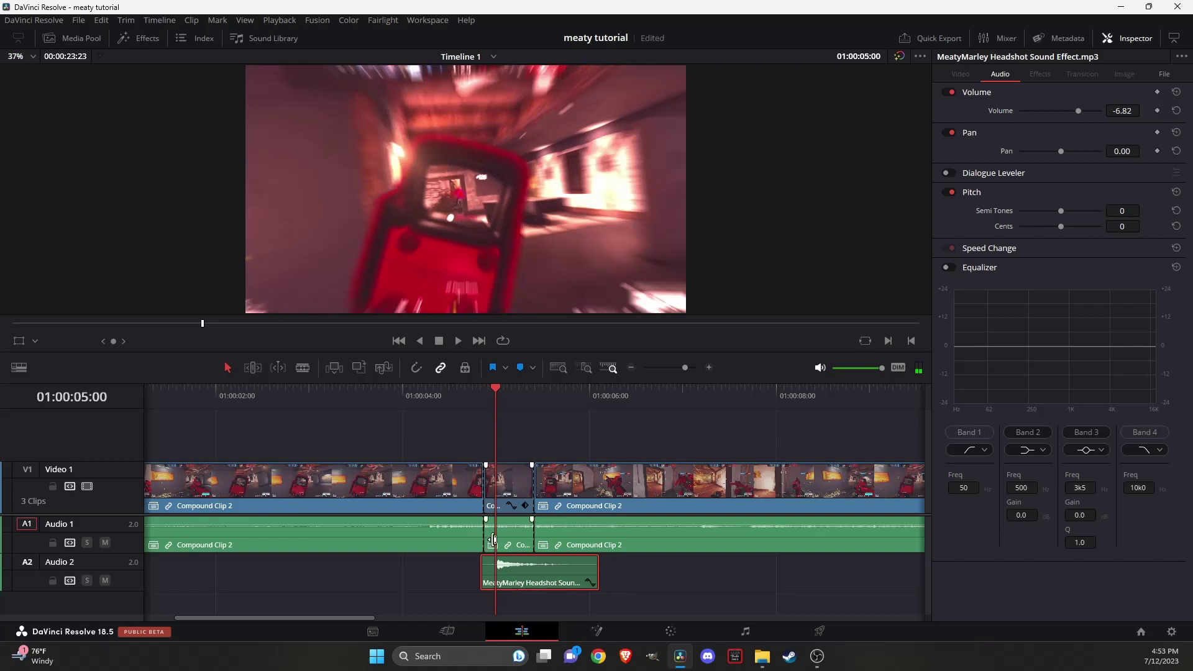
{"action": "left_click", "coordinate": [395, 398]}
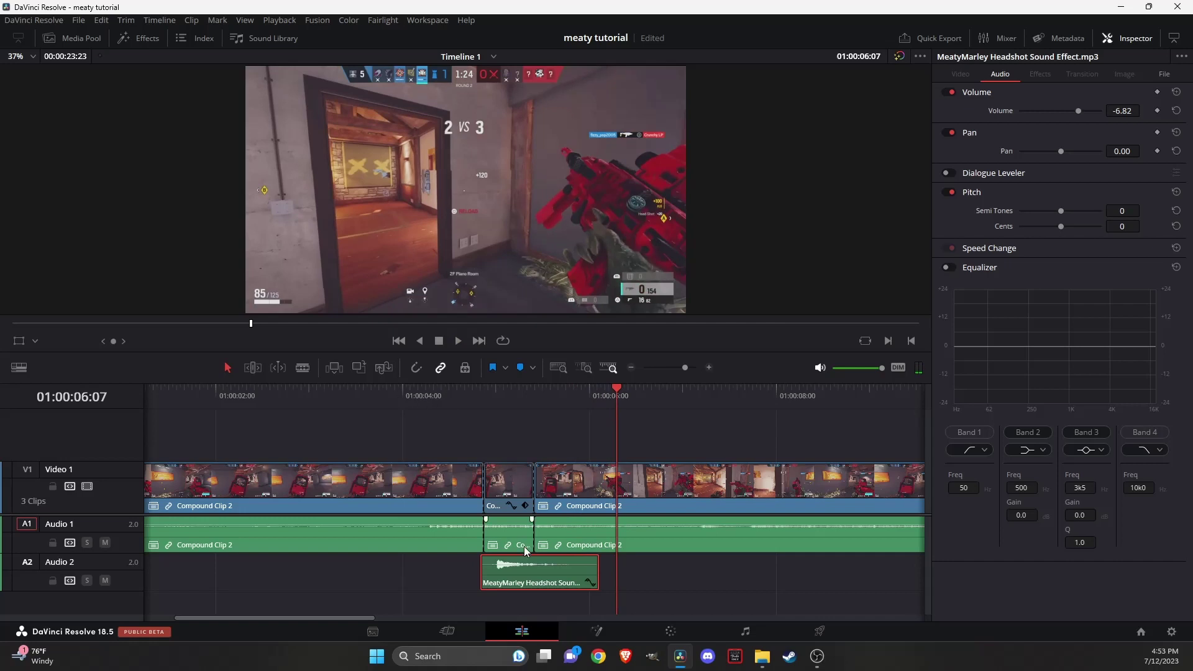
{"action": "left_click", "coordinate": [496, 404]}
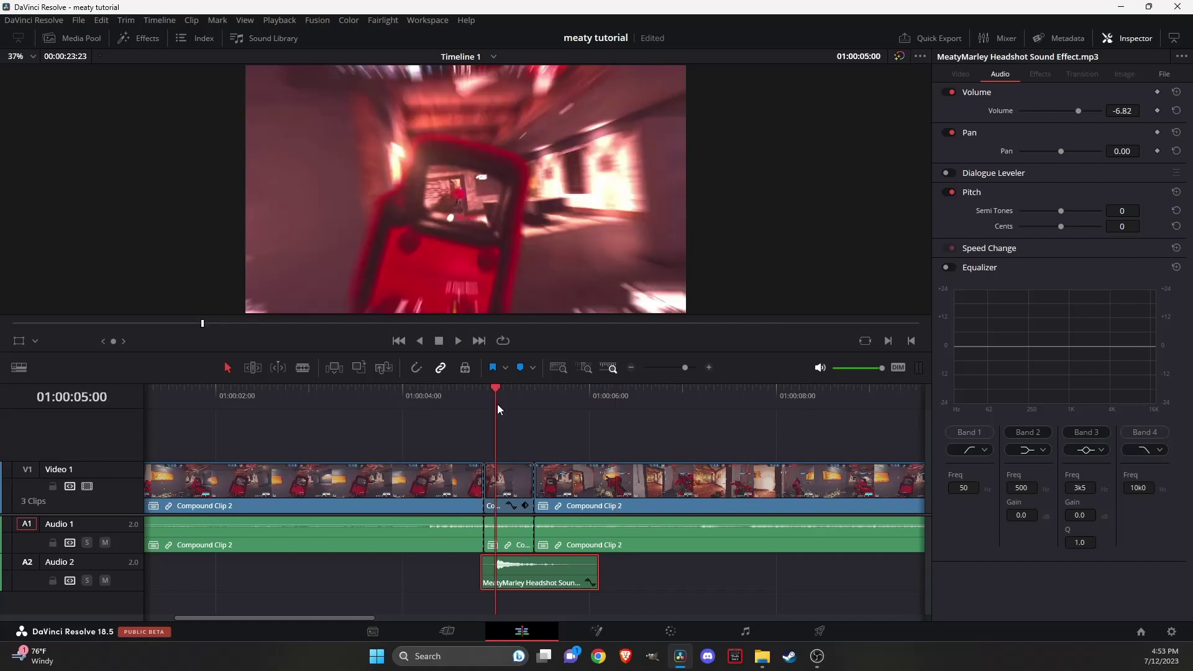